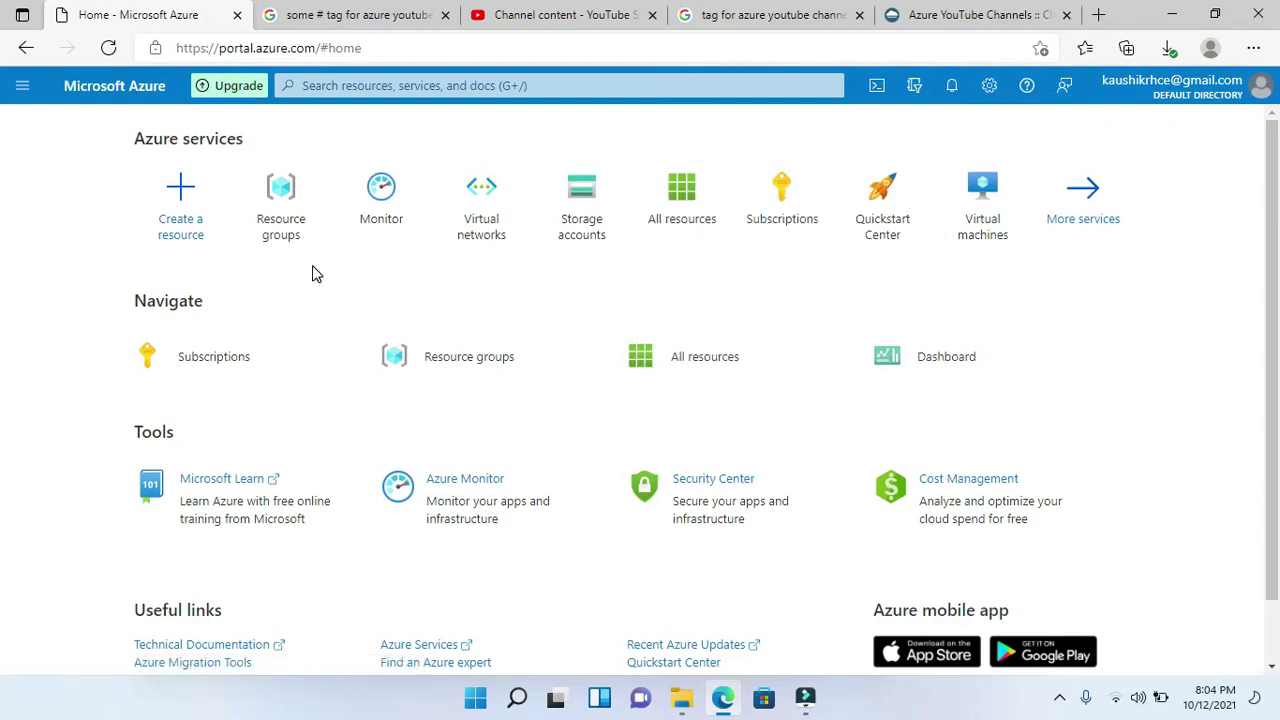
Create a resource group named DEMO under the Free Trial subscription in the East US region
{"action": "left_click", "coordinate": [280, 220]}
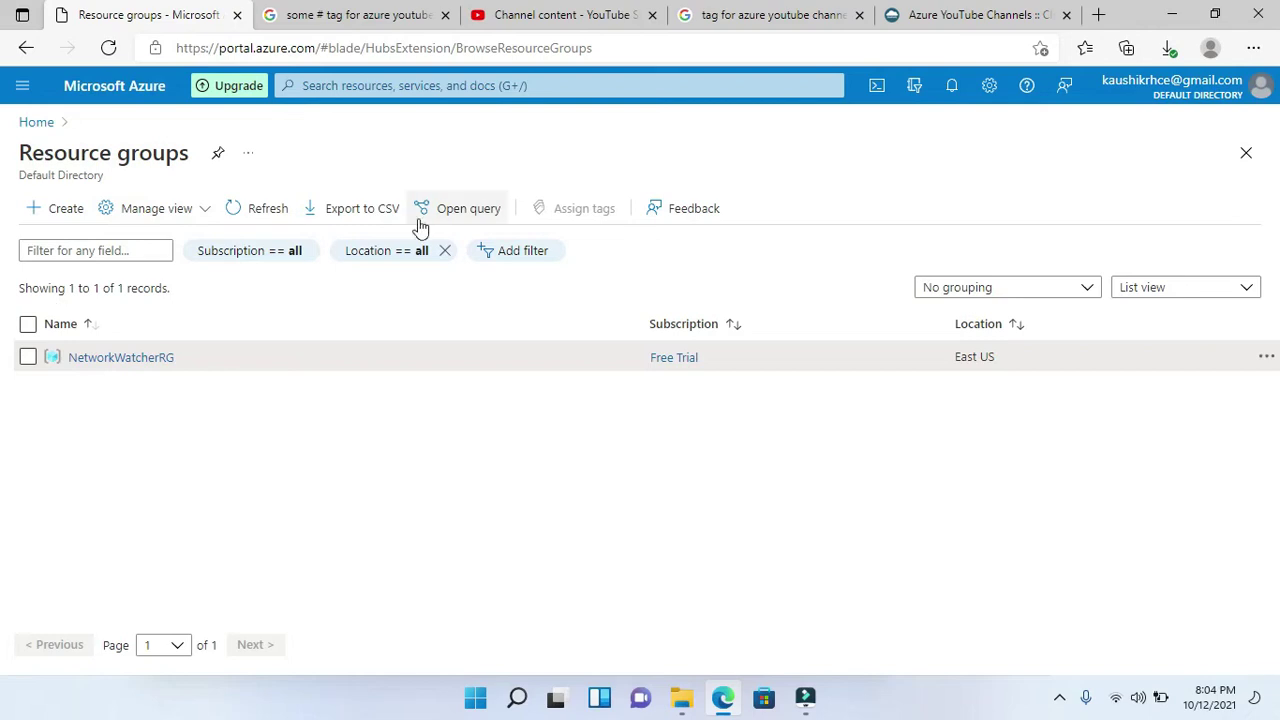
{"action": "left_click", "coordinate": [73, 210]}
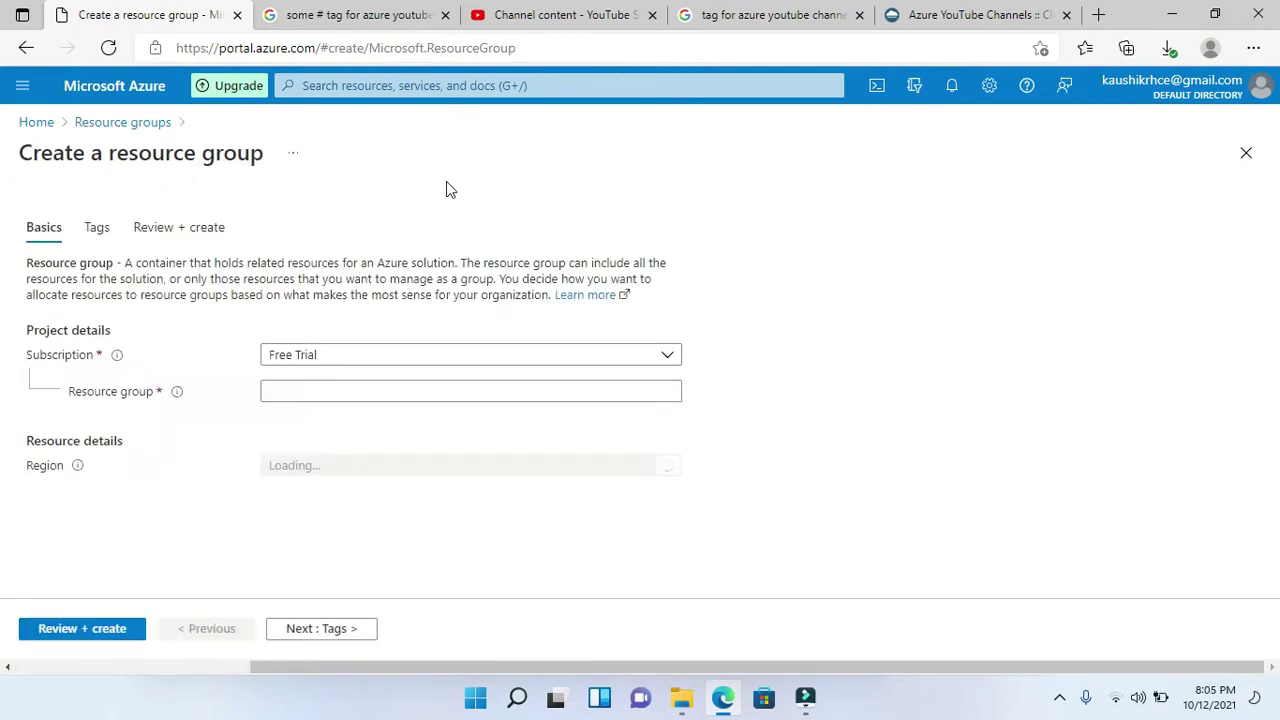
{"action": "left_click", "coordinate": [351, 389]}
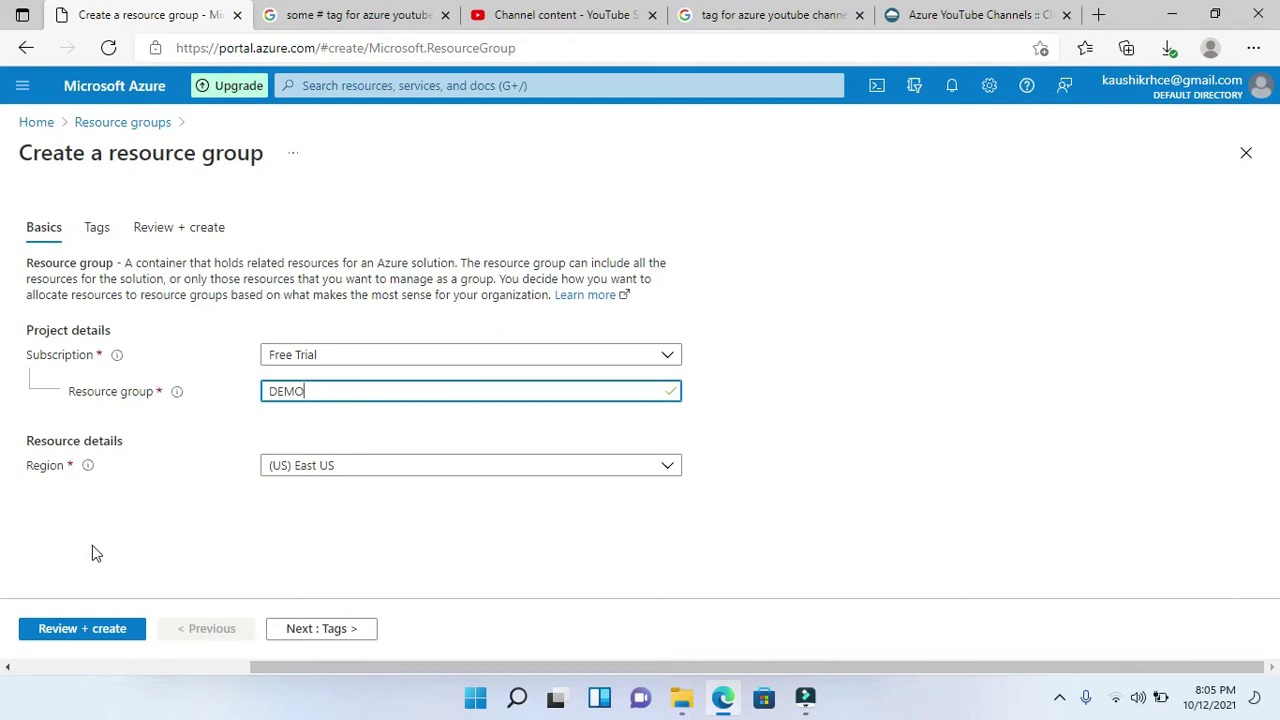
{"action": "left_click", "coordinate": [124, 632]}
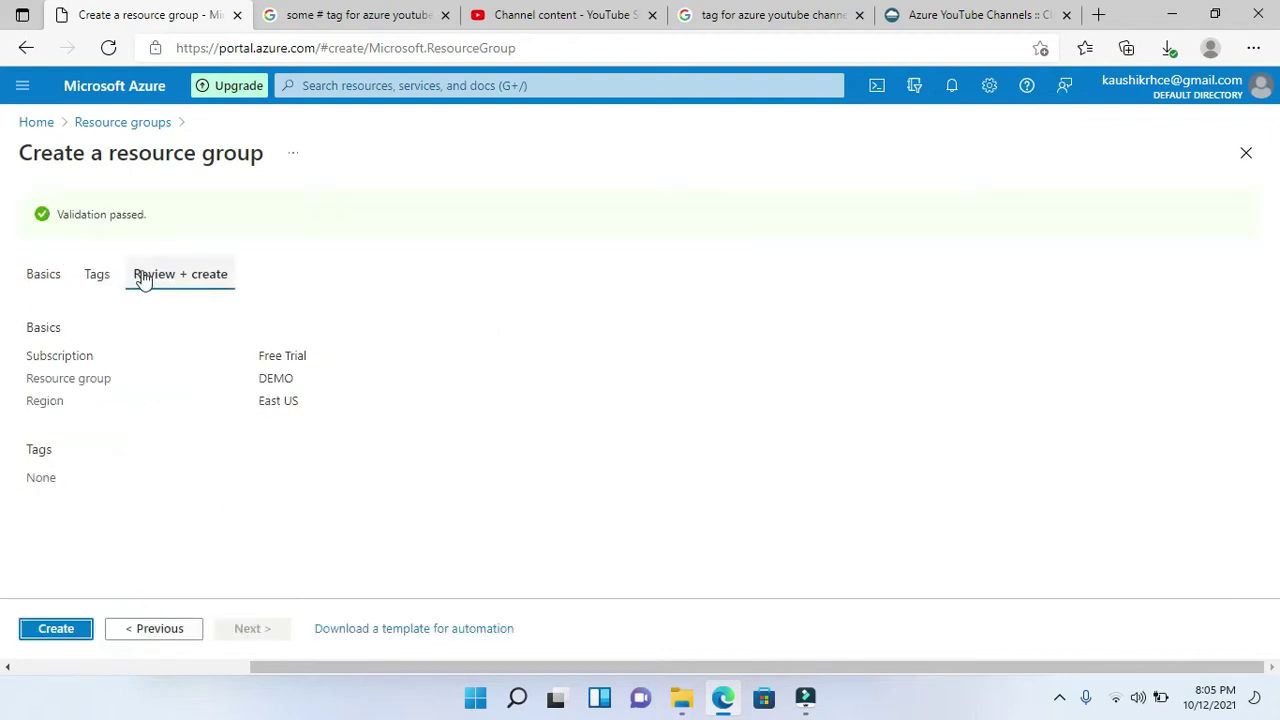
{"action": "left_click", "coordinate": [72, 628]}
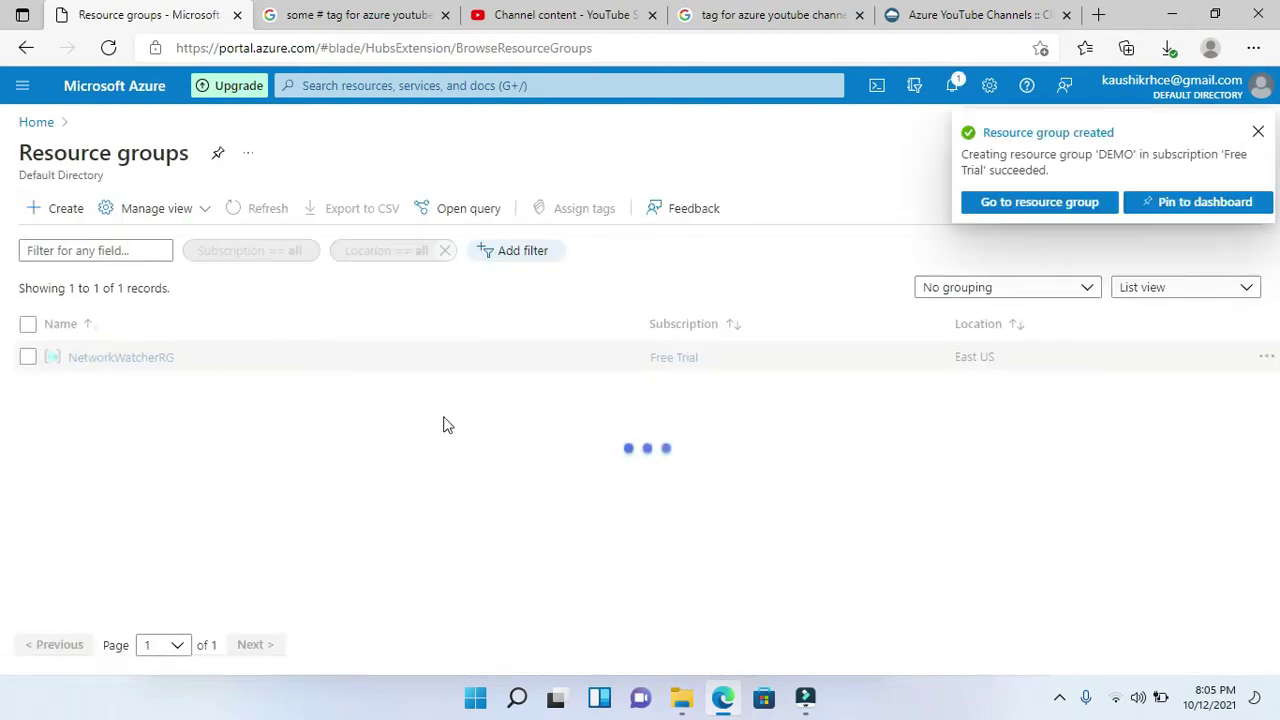
{"action": "left_click", "coordinate": [1258, 131]}
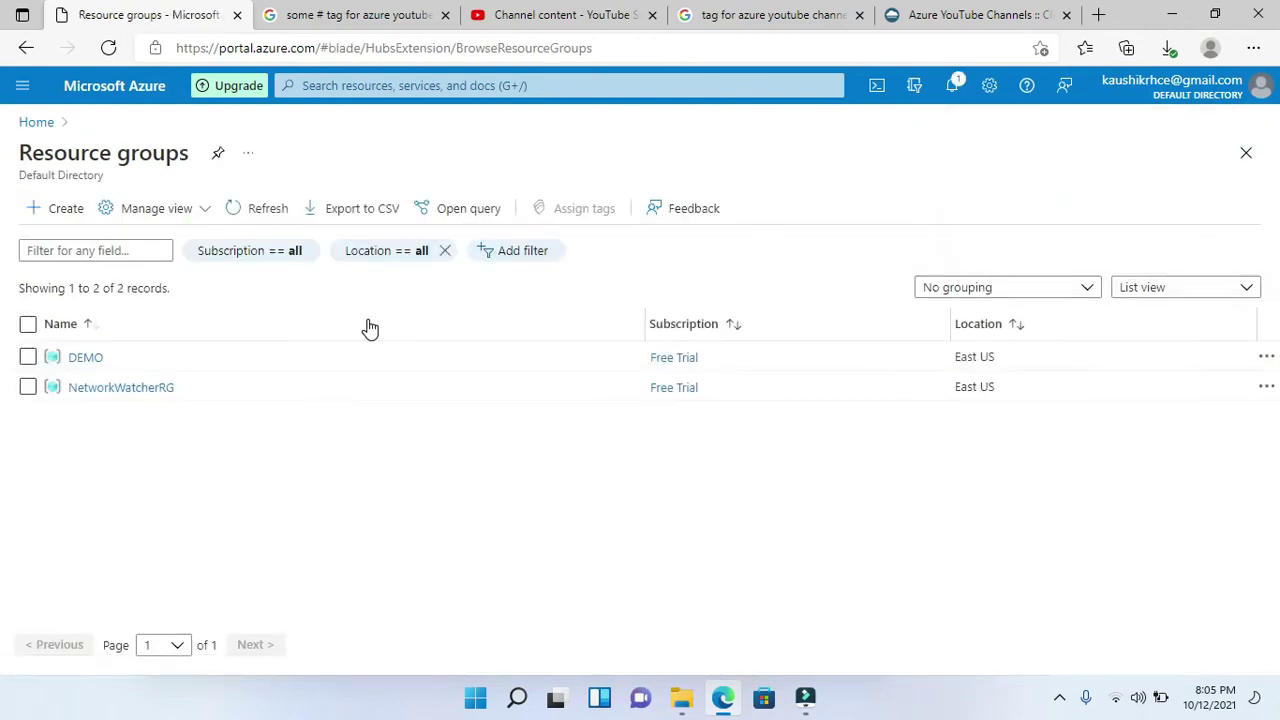
Start creating a Windows Server 2019 Datacenter virtual machine and assign it to the DEMO resource group
{"action": "left_click", "coordinate": [47, 125]}
{"action": "left_click", "coordinate": [176, 198]}
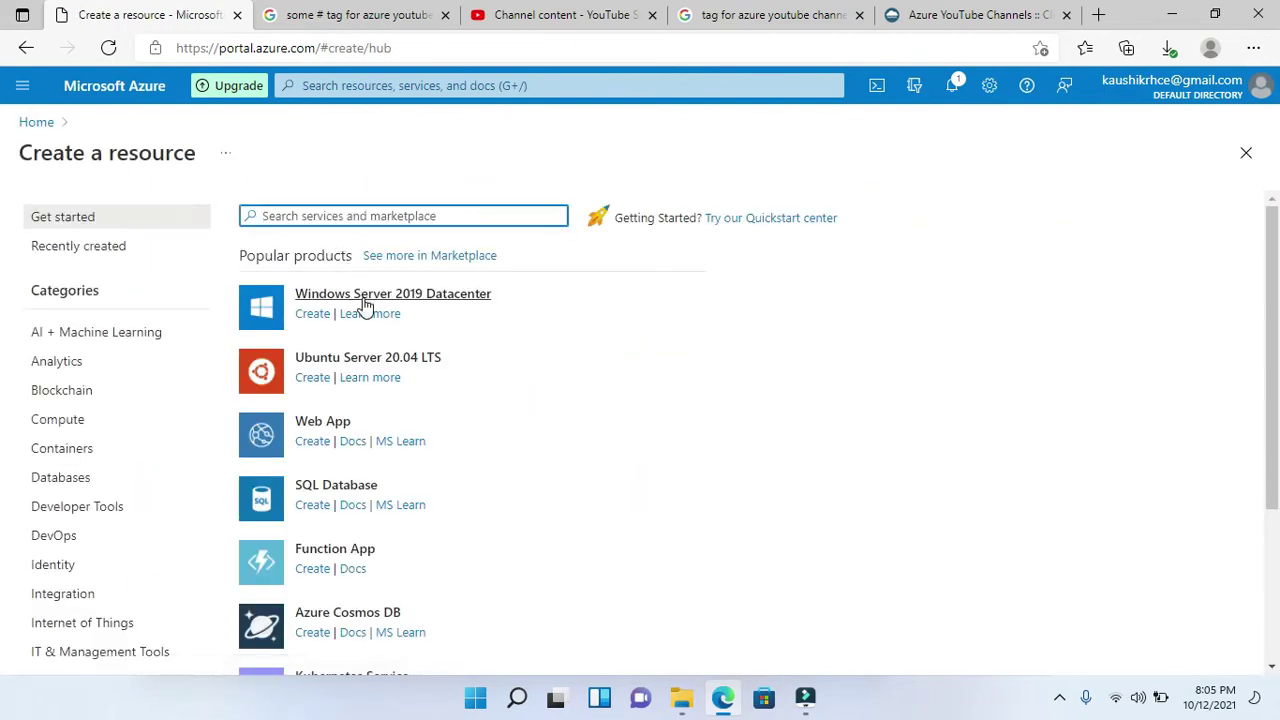
{"action": "left_click", "coordinate": [384, 296]}
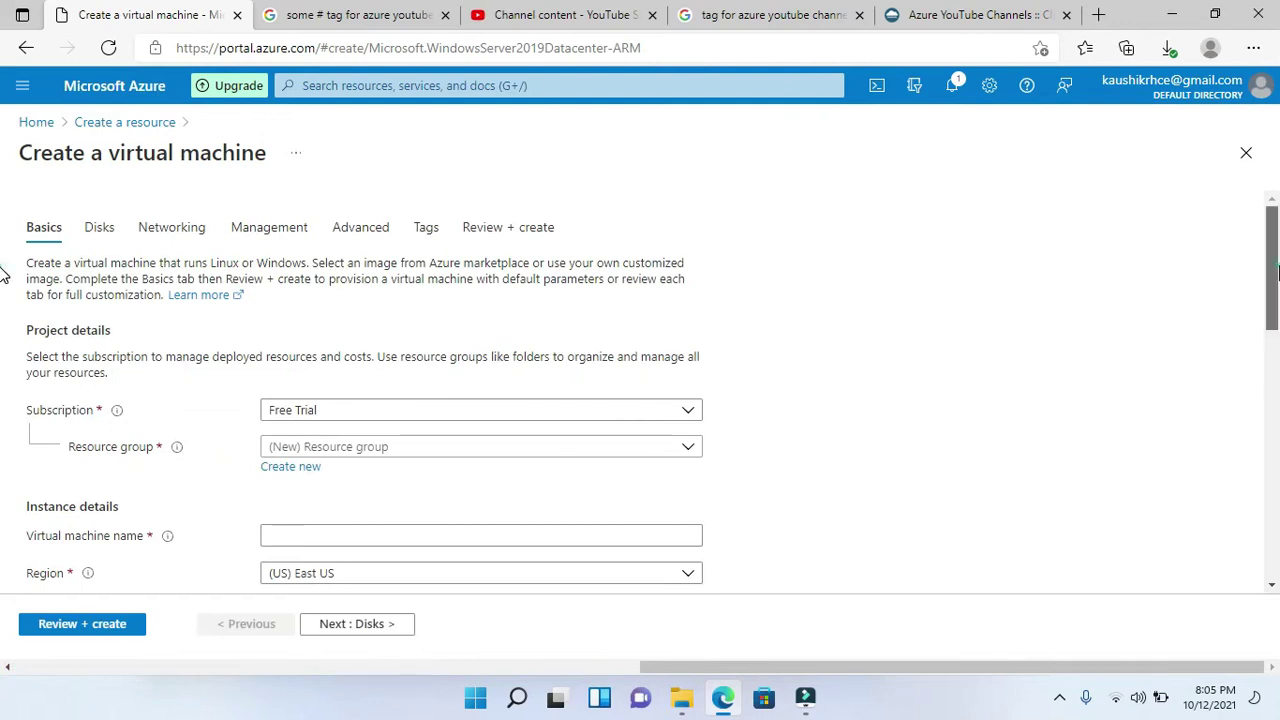
{"action": "scroll", "coordinate": [800, 330], "scroll_direction": "down", "scroll_amount": 1}
{"action": "left_click", "coordinate": [400, 345]}
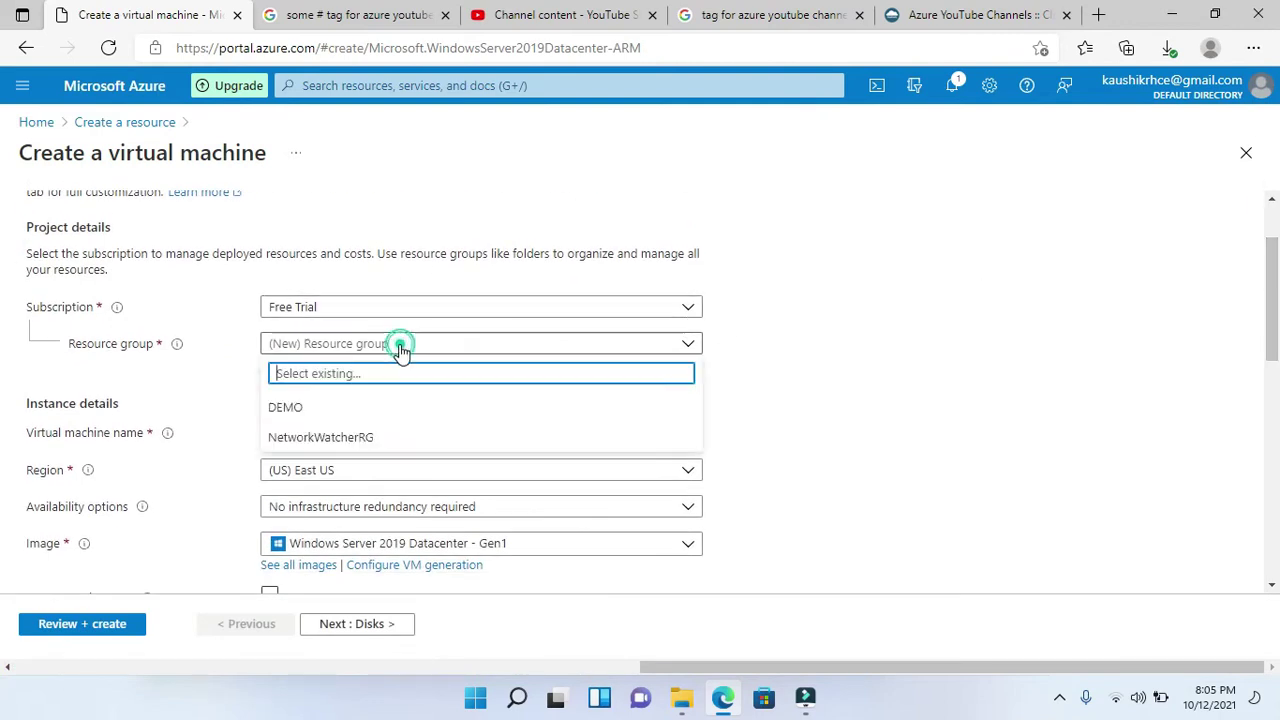
{"action": "left_click", "coordinate": [373, 405]}
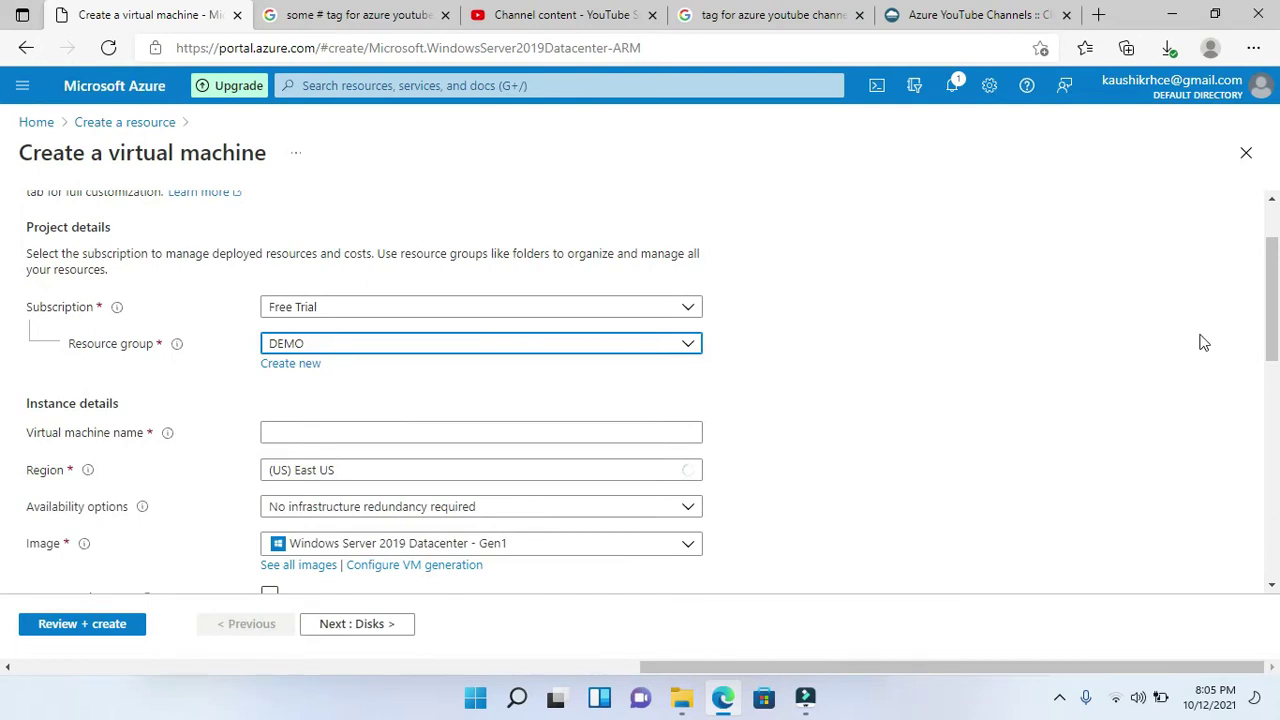
Enter the virtual machine's name and check the size options, keeping Standard_B2s
{"action": "scroll", "coordinate": [646, 326], "scroll_direction": "down", "scroll_amount": 1}
{"action": "left_click", "coordinate": [311, 335]}
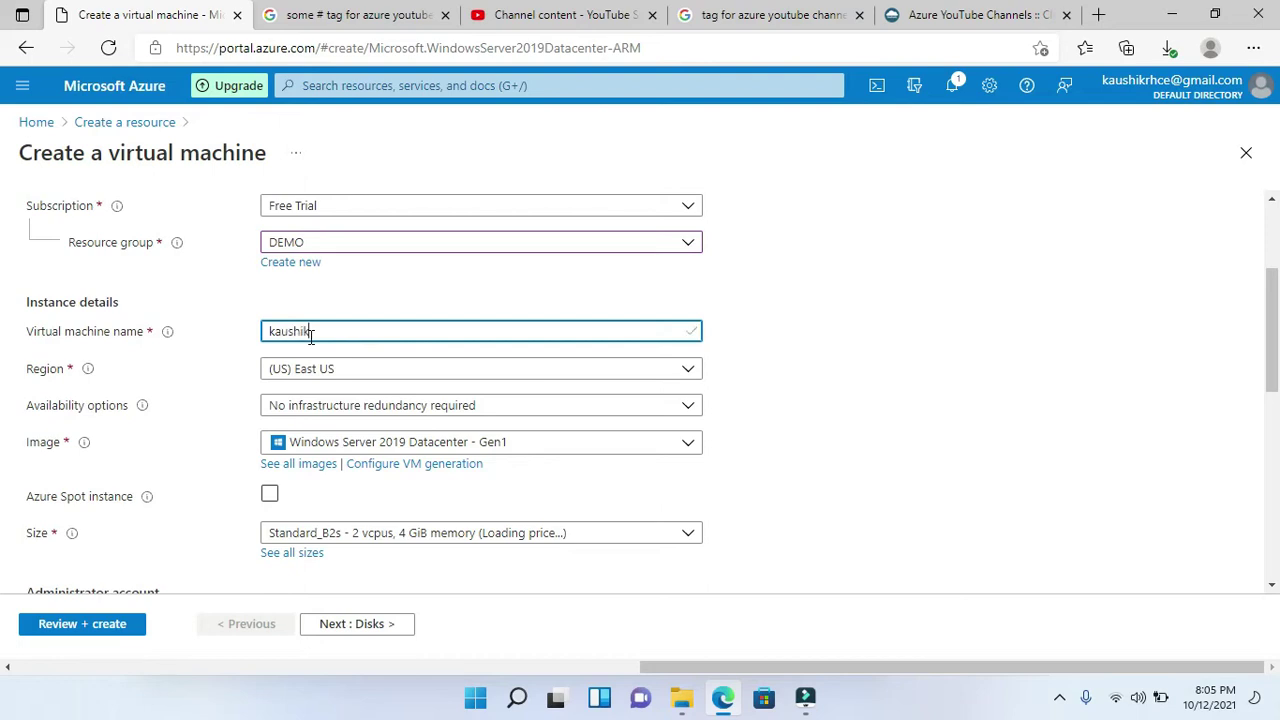
{"action": "scroll", "coordinate": [8, 350], "scroll_direction": "down", "scroll_amount": 1}
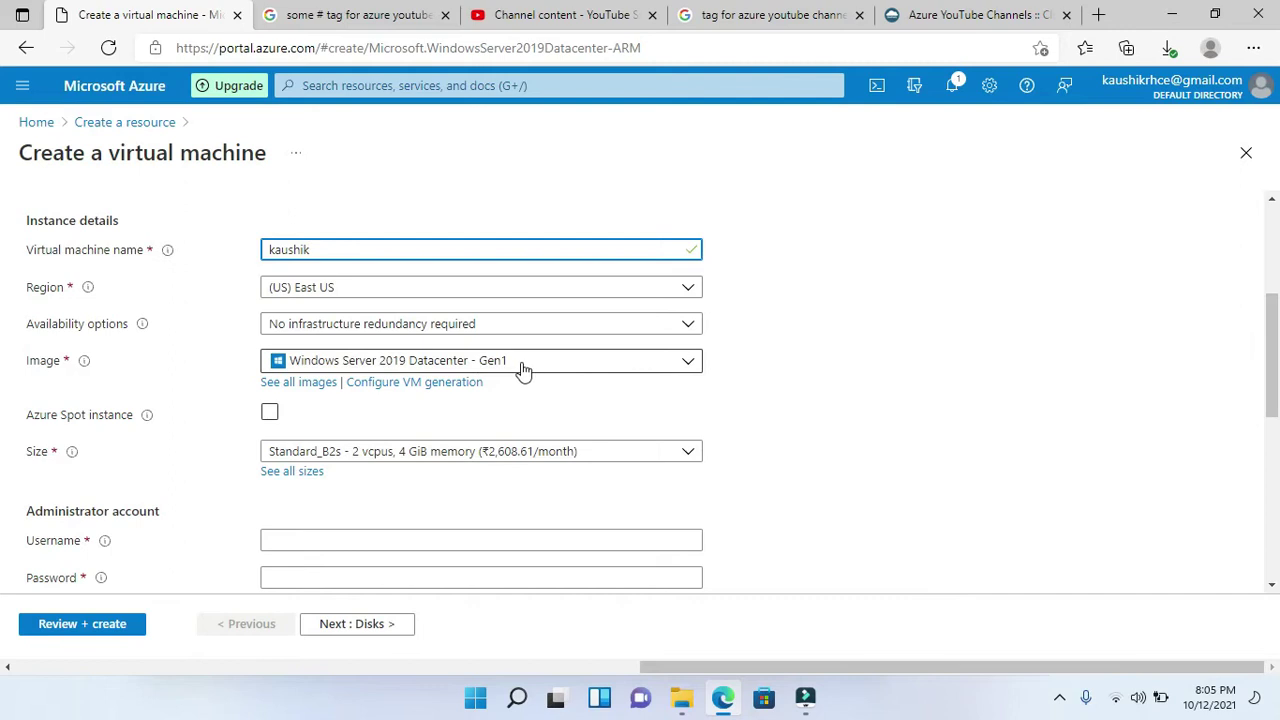
{"action": "scroll", "coordinate": [1108, 366], "scroll_direction": "down", "scroll_amount": 1}
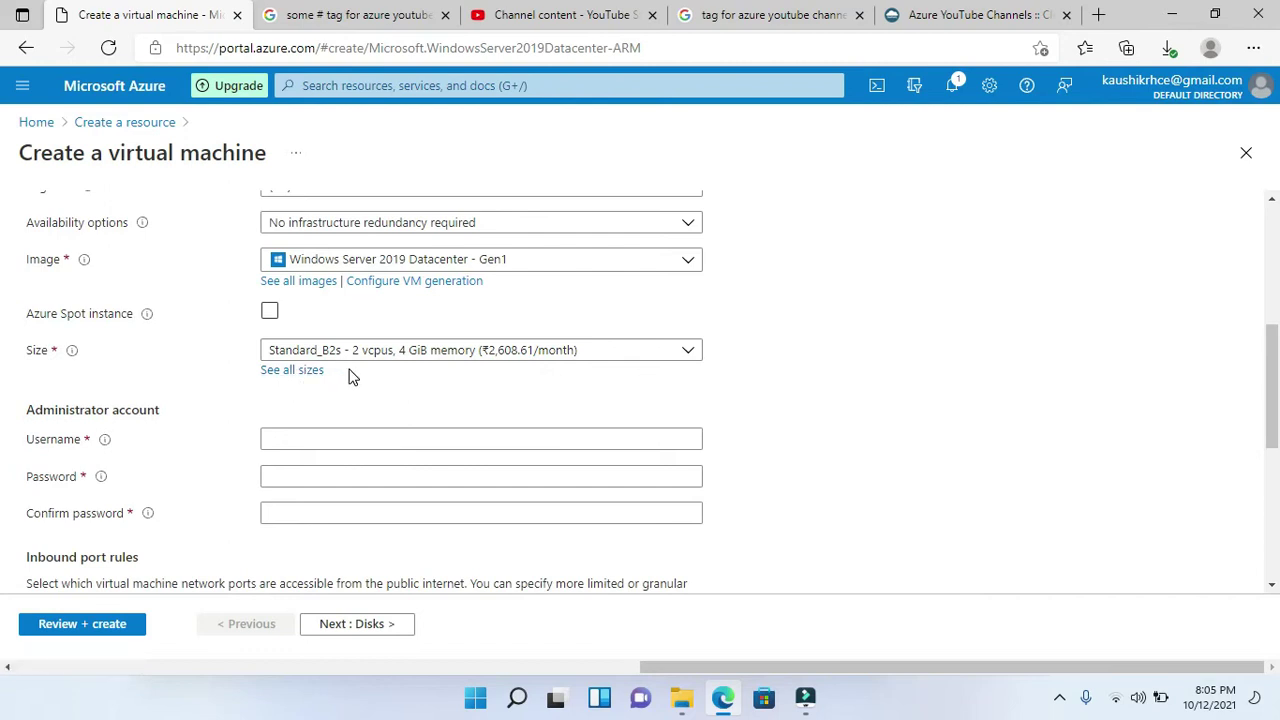
{"action": "left_click", "coordinate": [688, 356]}
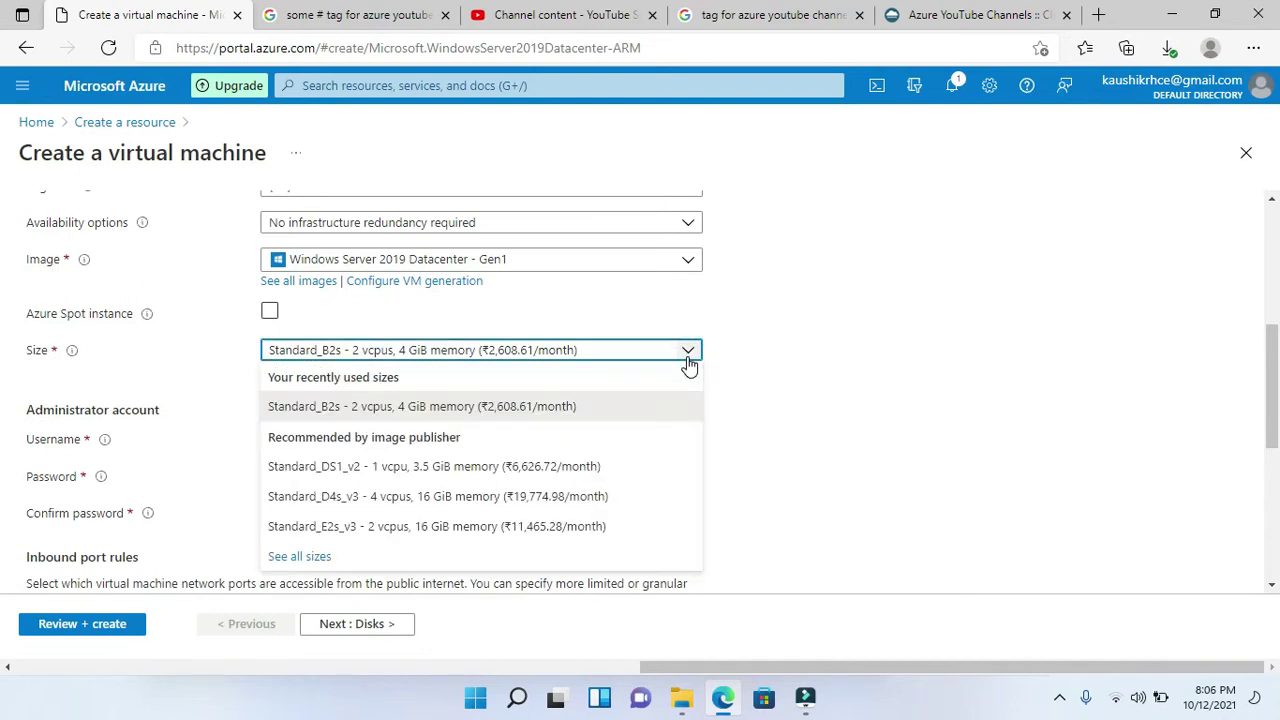
{"action": "left_click", "coordinate": [832, 352]}
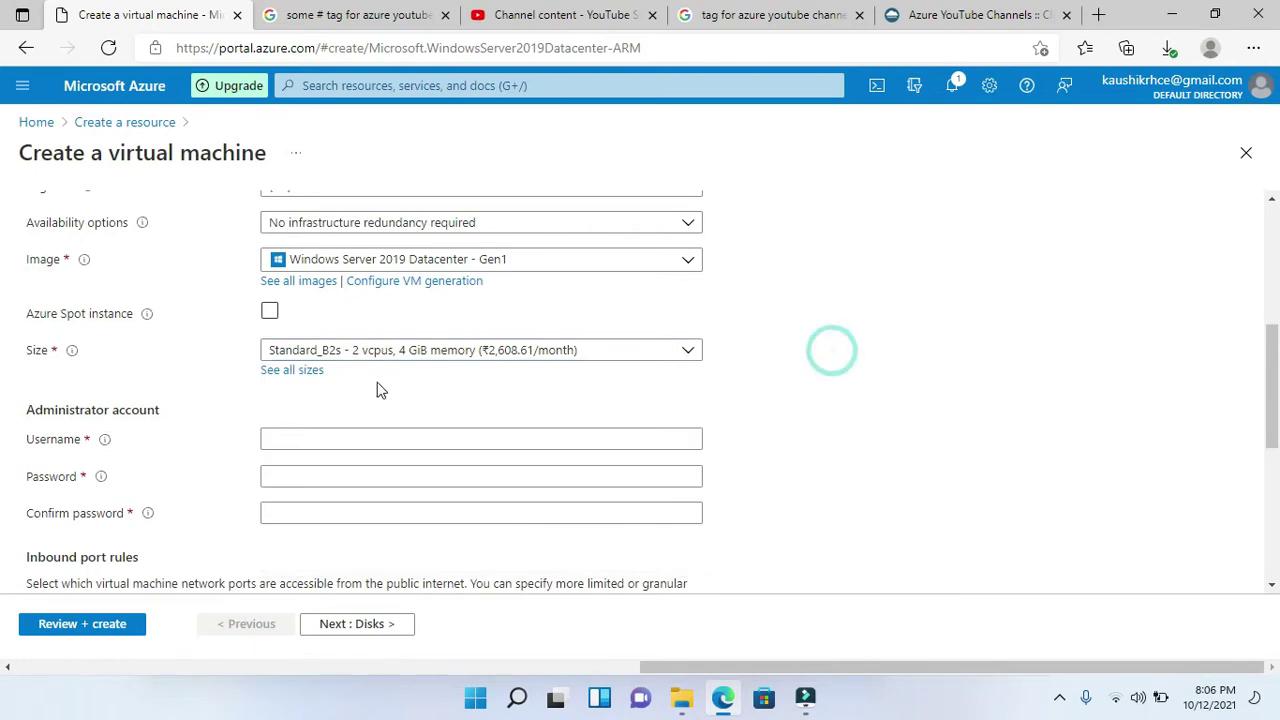
Fill in the administrator account's username, password and password confirmation
{"action": "scroll", "coordinate": [30, 400], "scroll_direction": "down", "scroll_amount": 2}
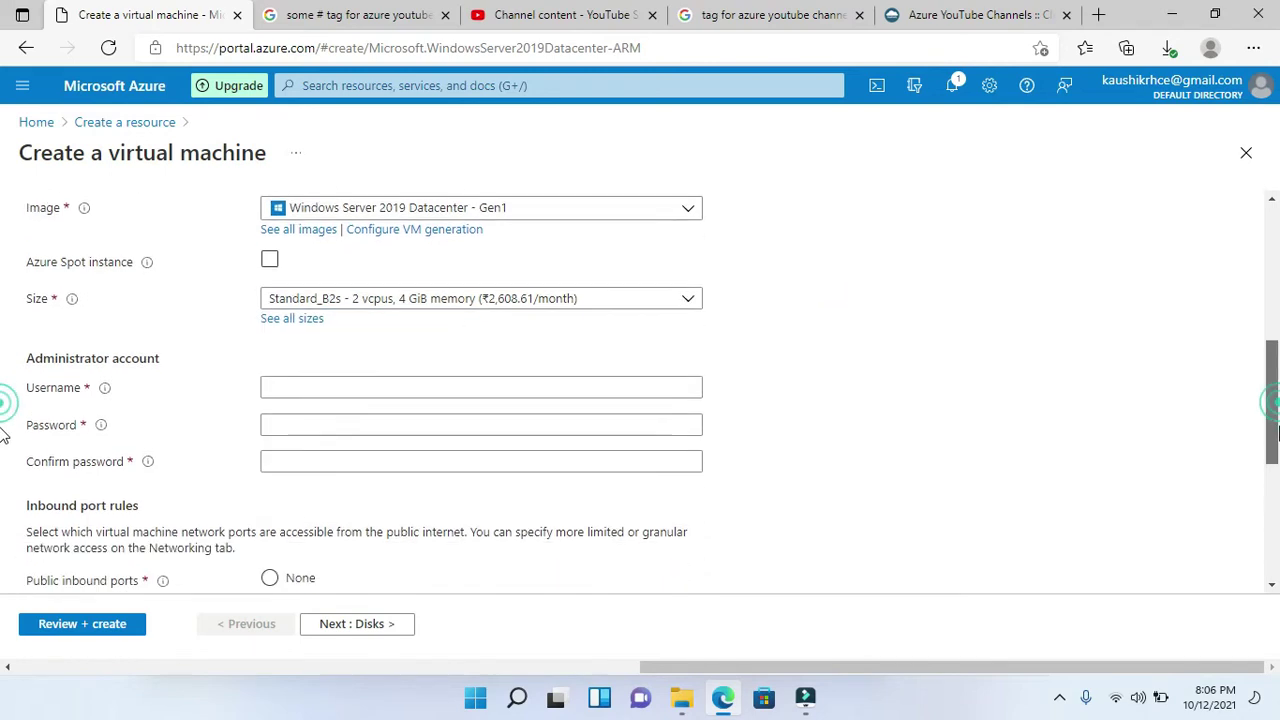
{"action": "left_click", "coordinate": [352, 338]}
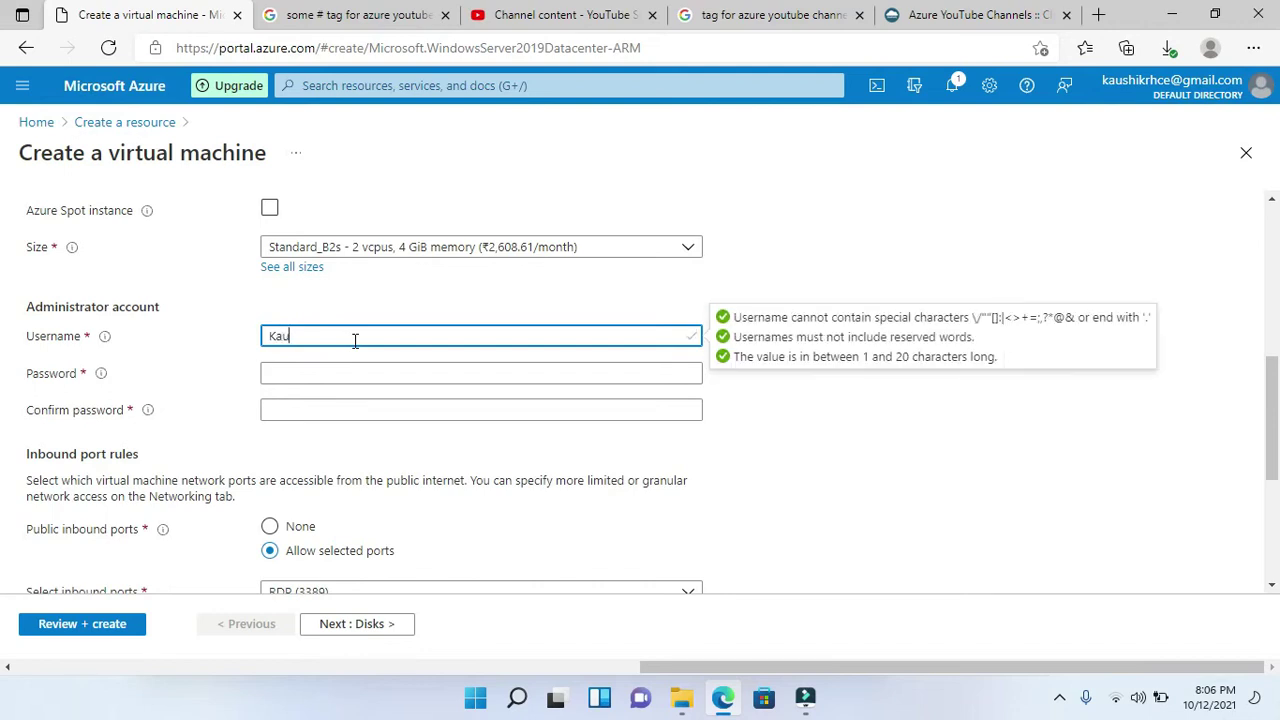
{"action": "key", "text": "Tab"}
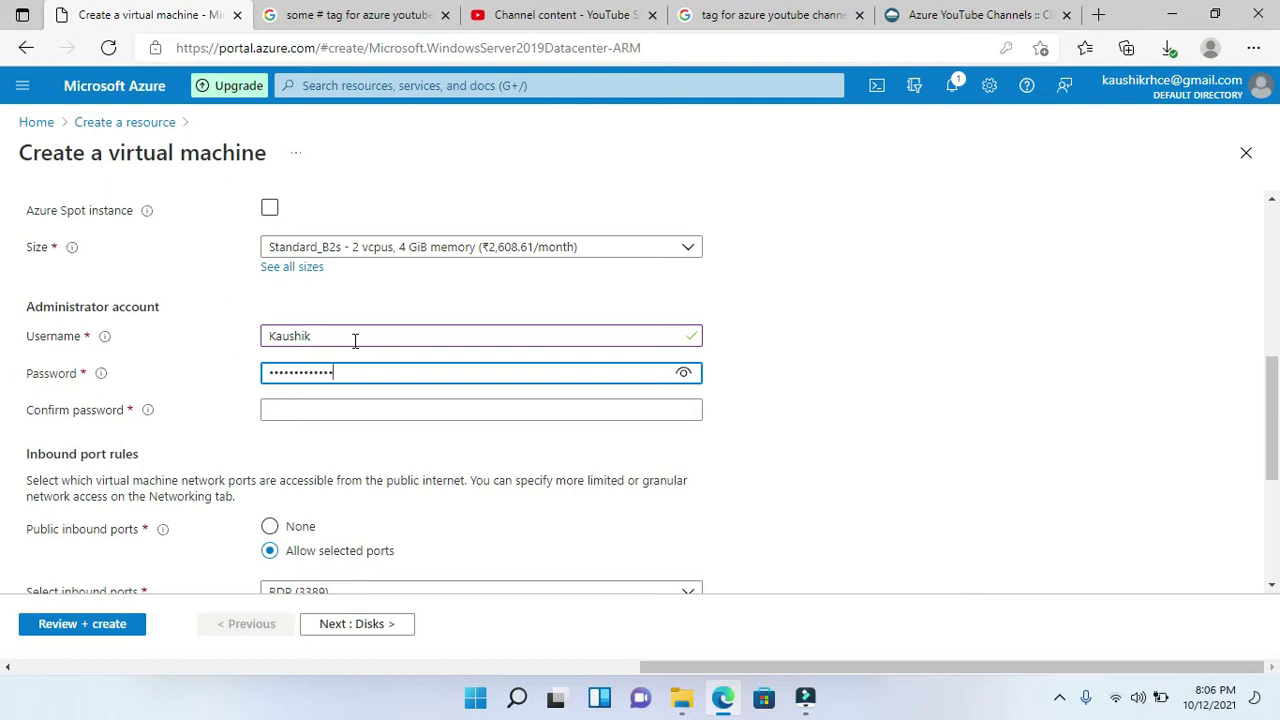
{"action": "key", "text": "Tab"}
{"action": "type", "text": "••"}
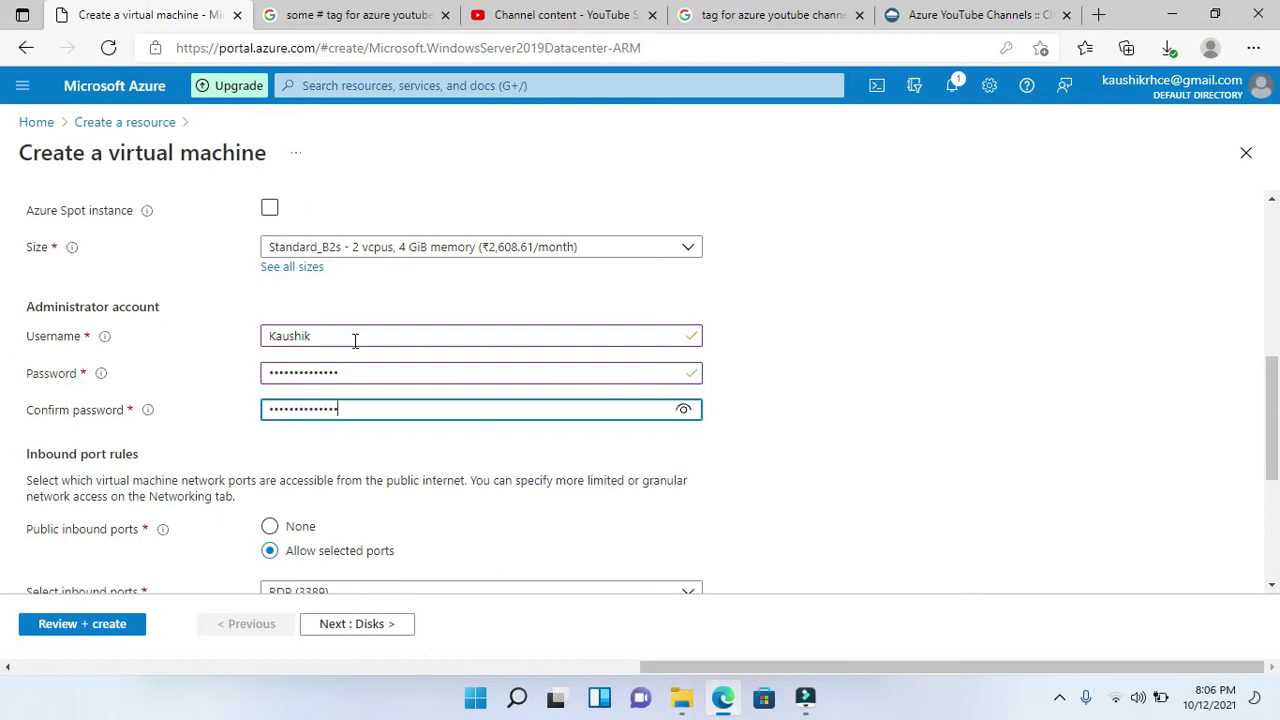
{"action": "left_click", "coordinate": [792, 478]}
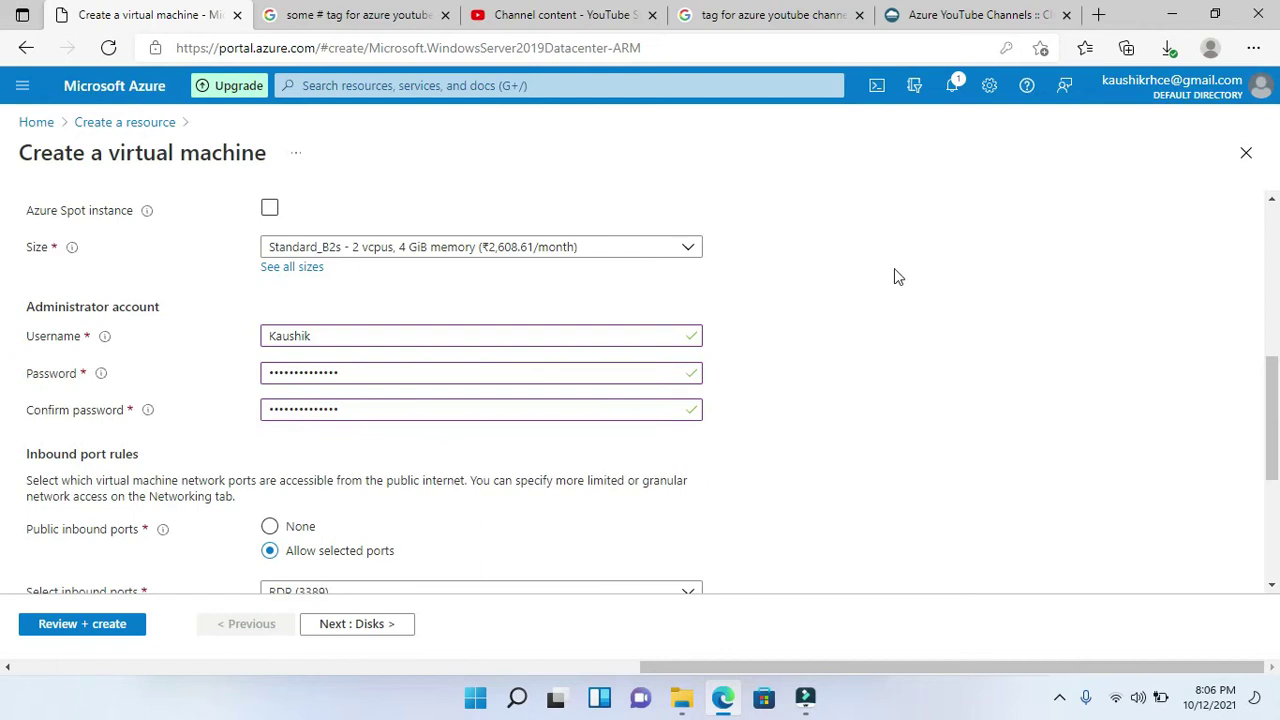
Allow HTTP (80) and HTTPS (443) as public inbound ports in addition to RDP (3389)
{"action": "left_click_drag", "start_coordinate": [1272, 400], "coordinate": [1272, 487]}
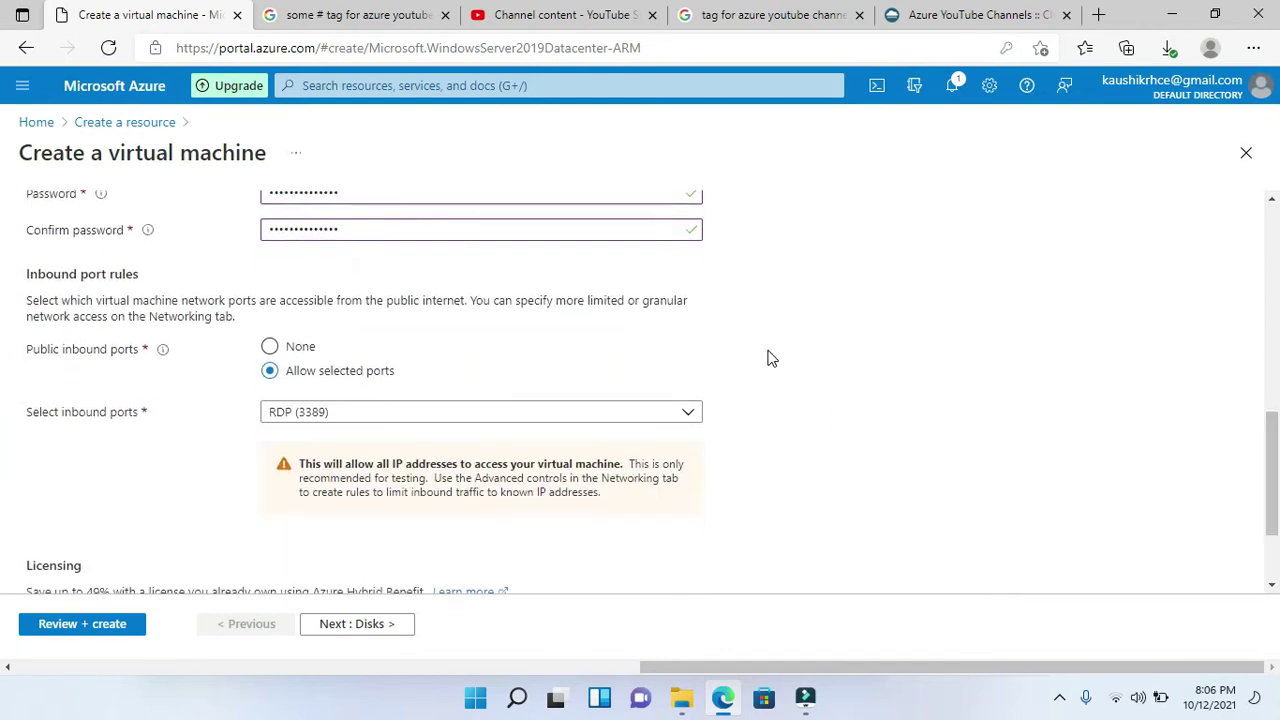
{"action": "left_click", "coordinate": [607, 412]}
{"action": "left_click", "coordinate": [334, 327]}
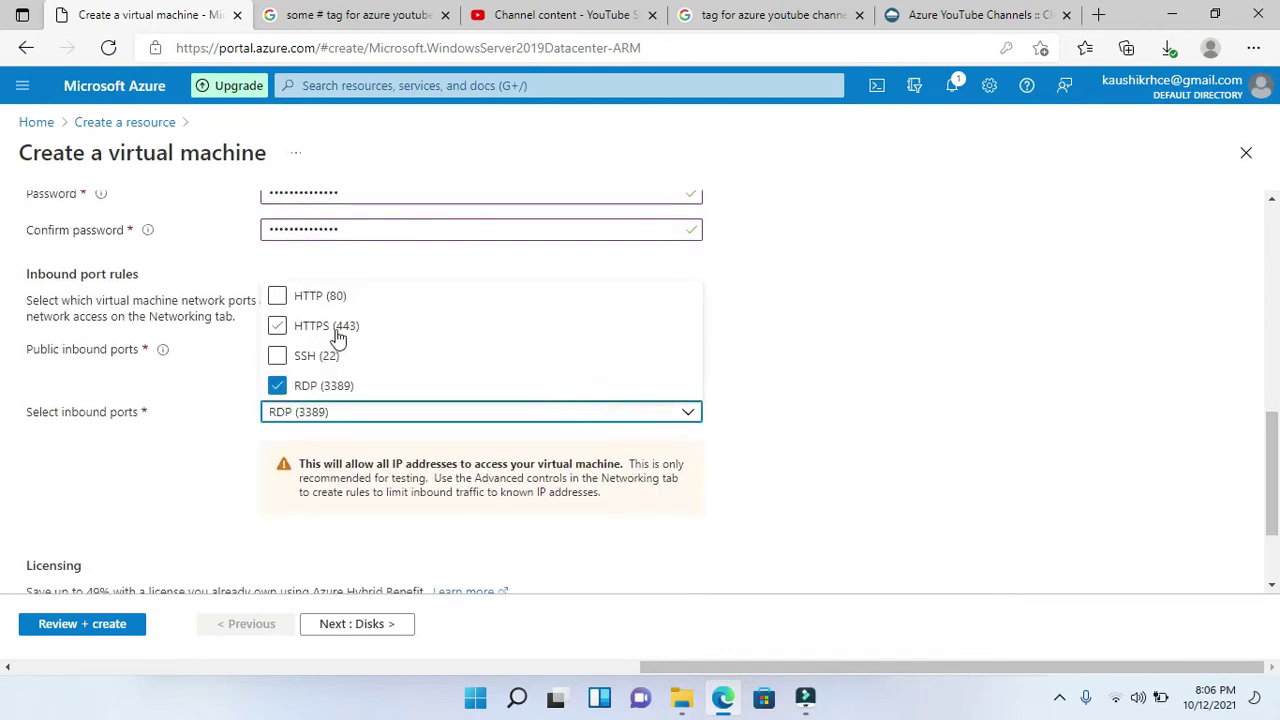
{"action": "left_click", "coordinate": [308, 279]}
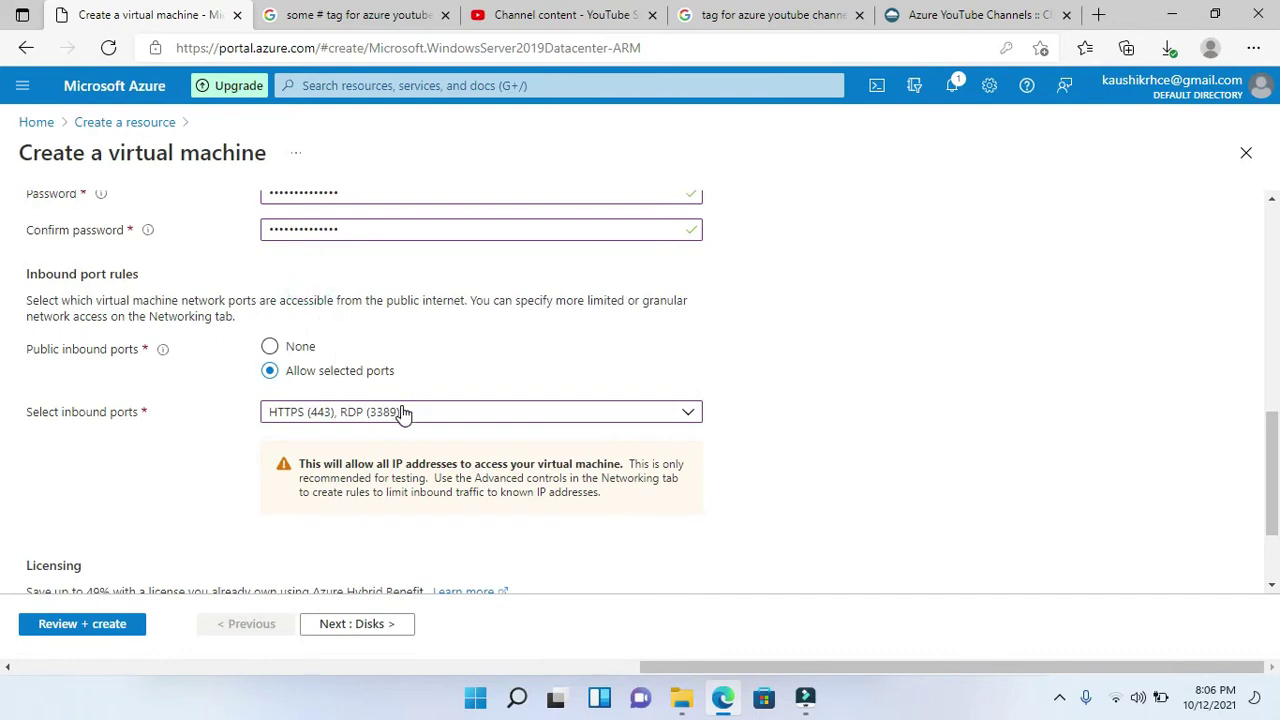
{"action": "left_click", "coordinate": [400, 412]}
{"action": "left_click", "coordinate": [300, 296]}
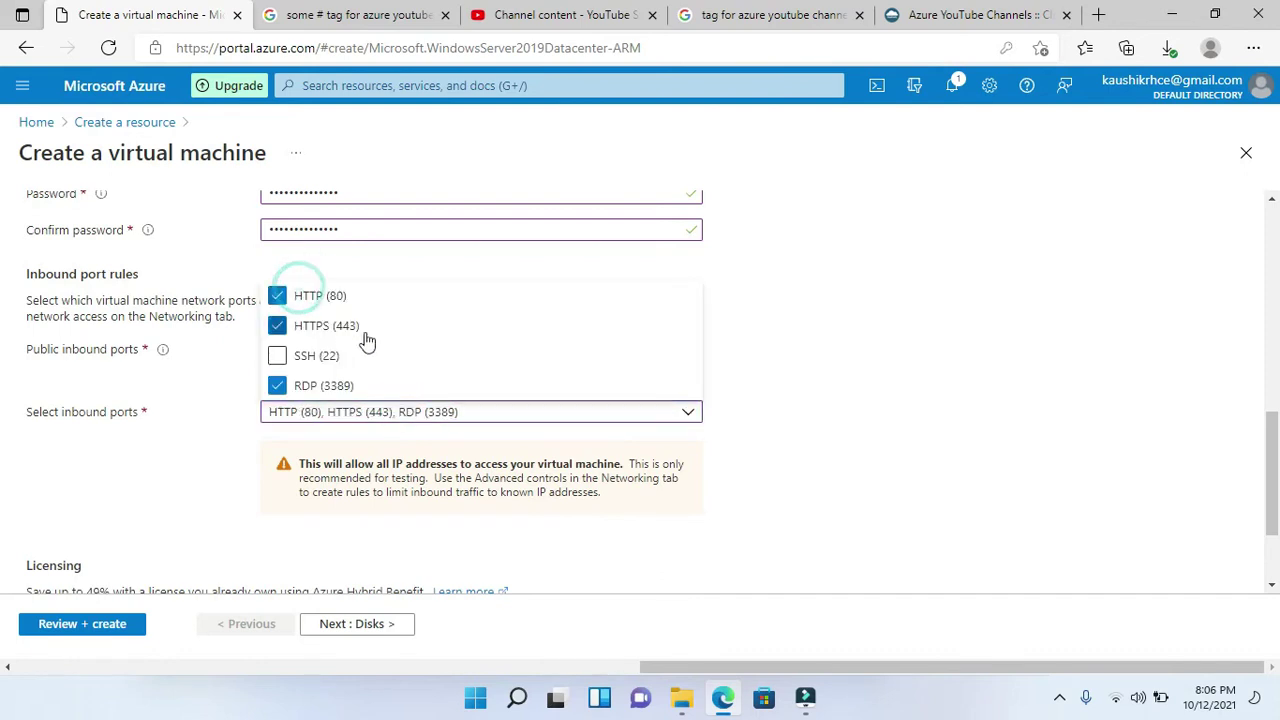
{"action": "left_click", "coordinate": [891, 411]}
{"action": "scroll", "coordinate": [2, 540], "scroll_direction": "down", "scroll_amount": 1}
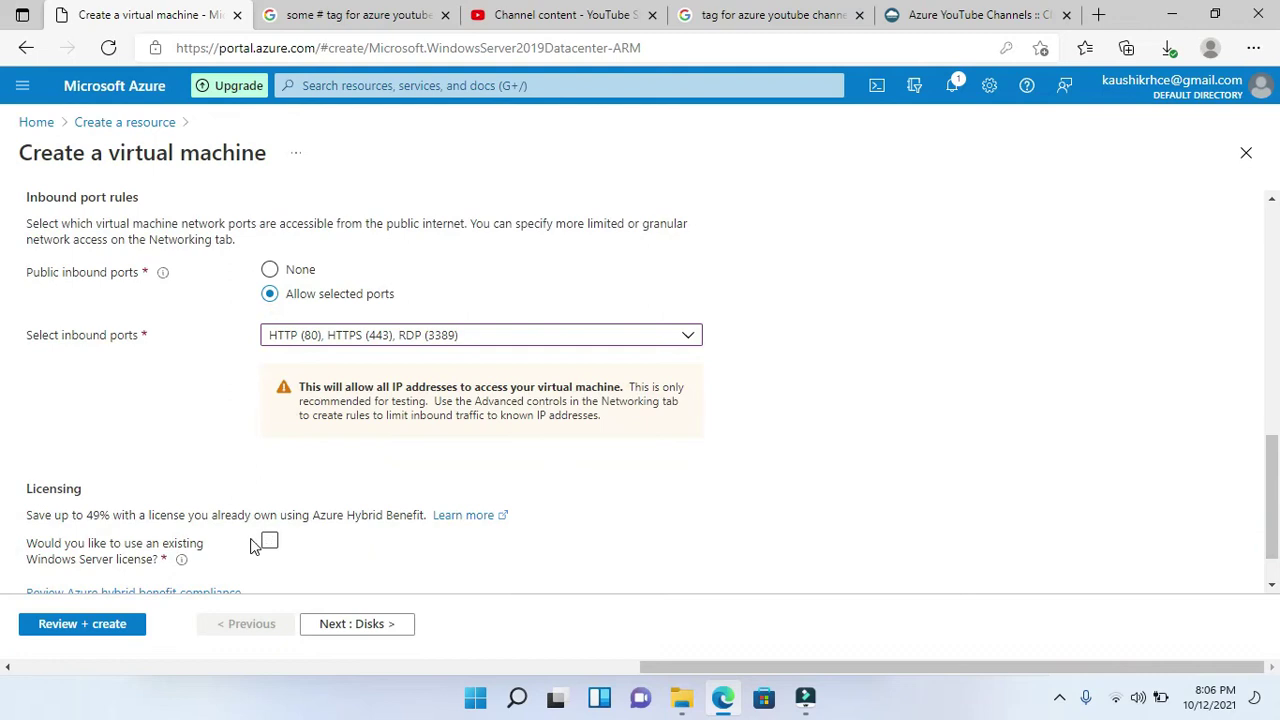
Validate the virtual machine configuration and look through its review summary
{"action": "left_click", "coordinate": [45, 628]}
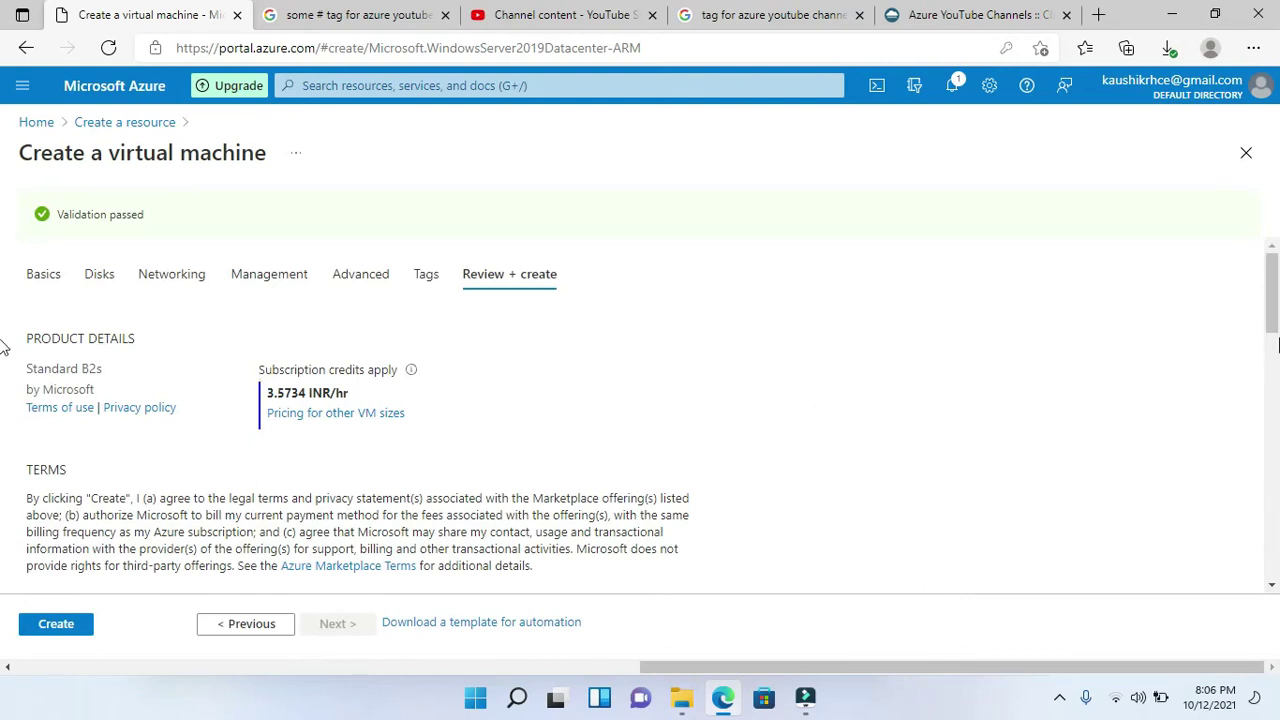
{"action": "scroll", "coordinate": [1273, 345], "scroll_direction": "down", "scroll_amount": 2}
{"action": "left_click_drag", "start_coordinate": [1273, 345], "coordinate": [1273, 288]}
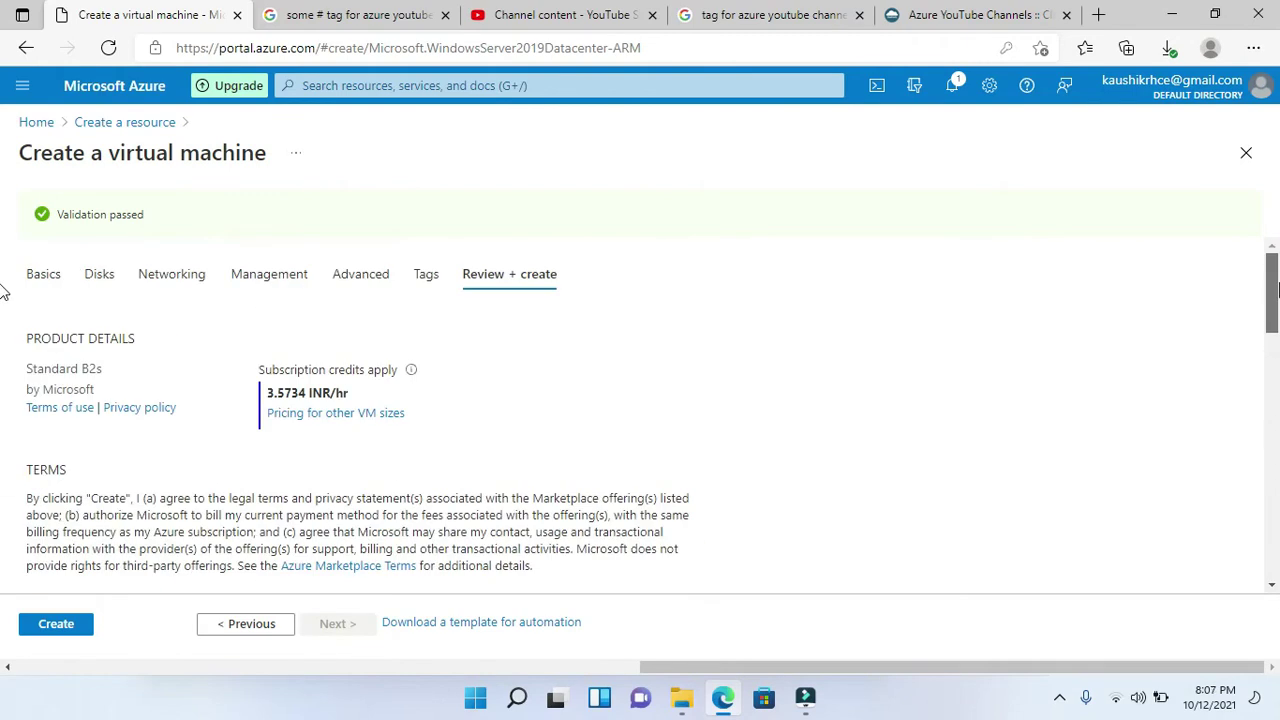
Examine the virtual machine's Advanced, Tags, Management and Networking settings, and return to the review summary
{"action": "left_click", "coordinate": [360, 280]}
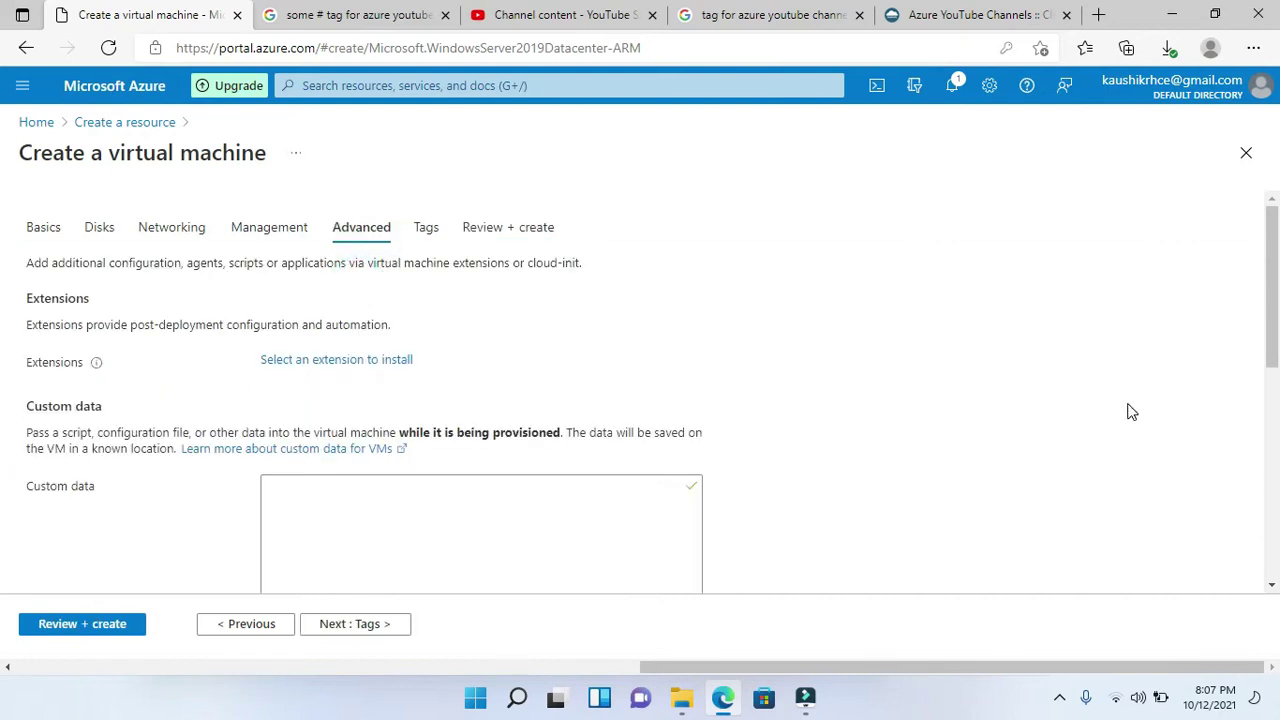
{"action": "left_click_drag", "start_coordinate": [1272, 300], "coordinate": [1265, 230]}
{"action": "left_click", "coordinate": [430, 230]}
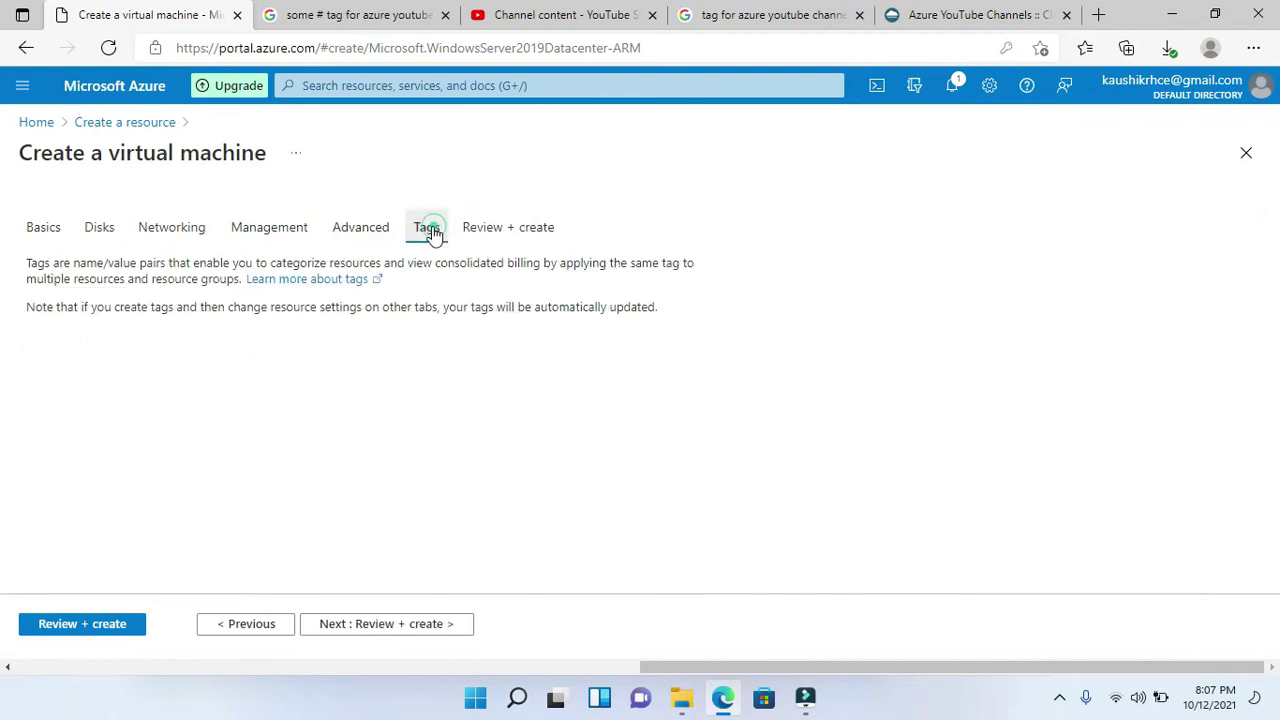
{"action": "left_click", "coordinate": [268, 228]}
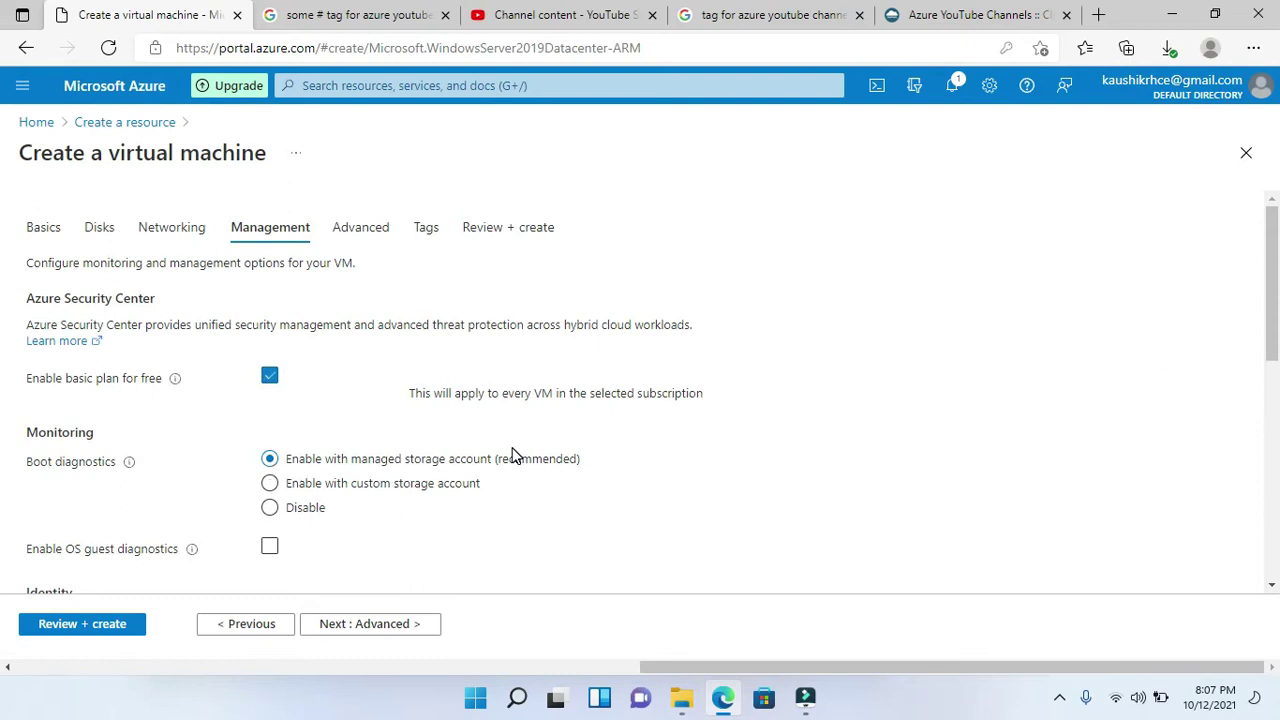
{"action": "left_click_drag", "start_coordinate": [1270, 295], "coordinate": [1264, 437]}
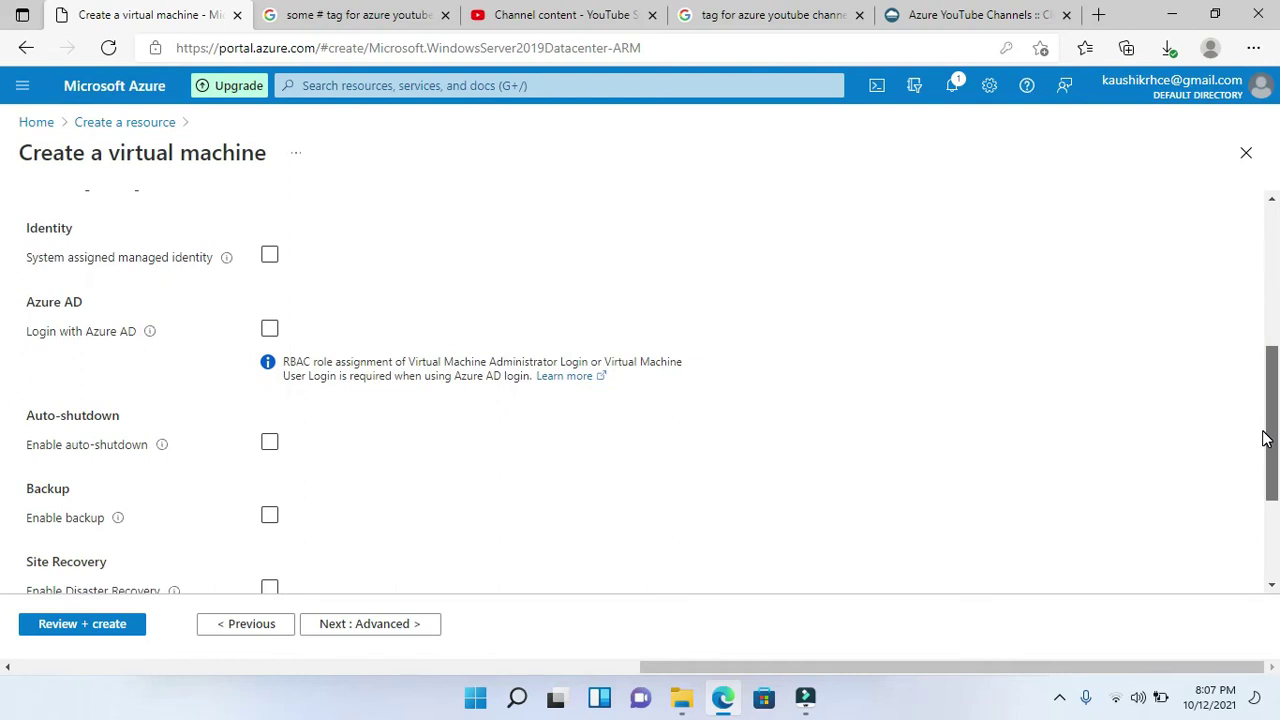
{"action": "left_click_drag", "start_coordinate": [1266, 438], "coordinate": [1273, 244]}
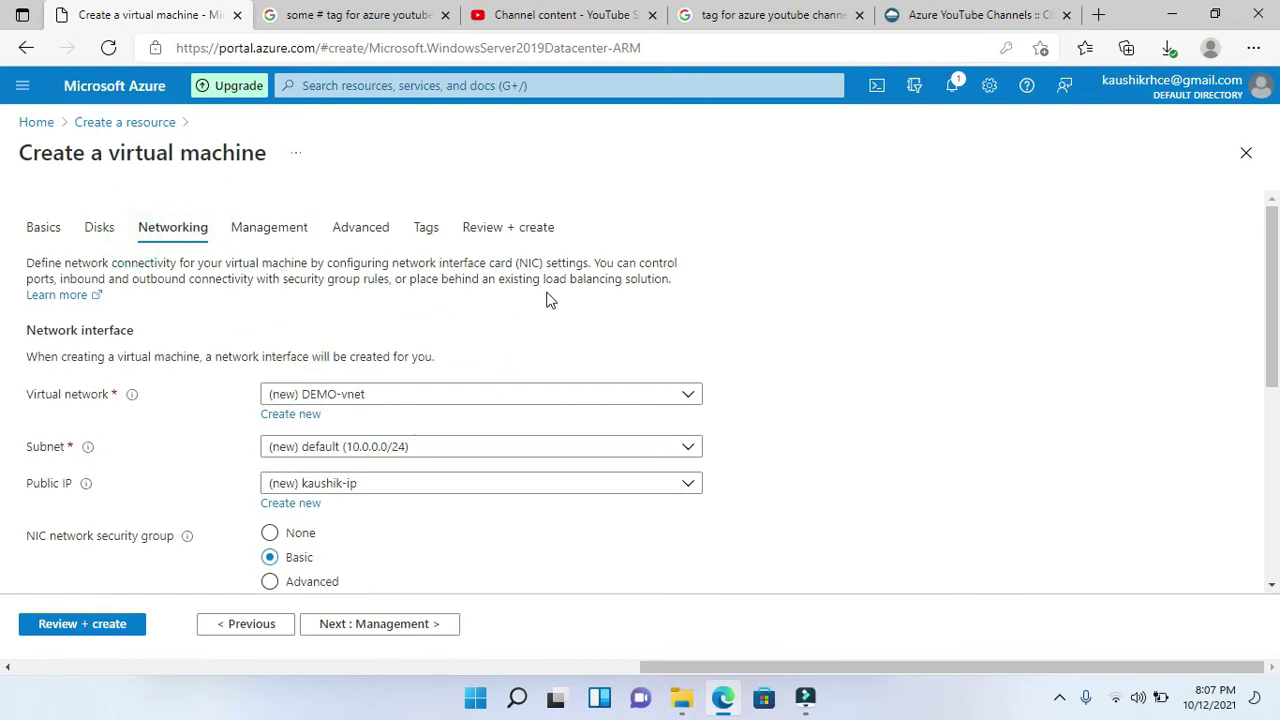
{"action": "left_click_drag", "start_coordinate": [1274, 303], "coordinate": [1277, 532]}
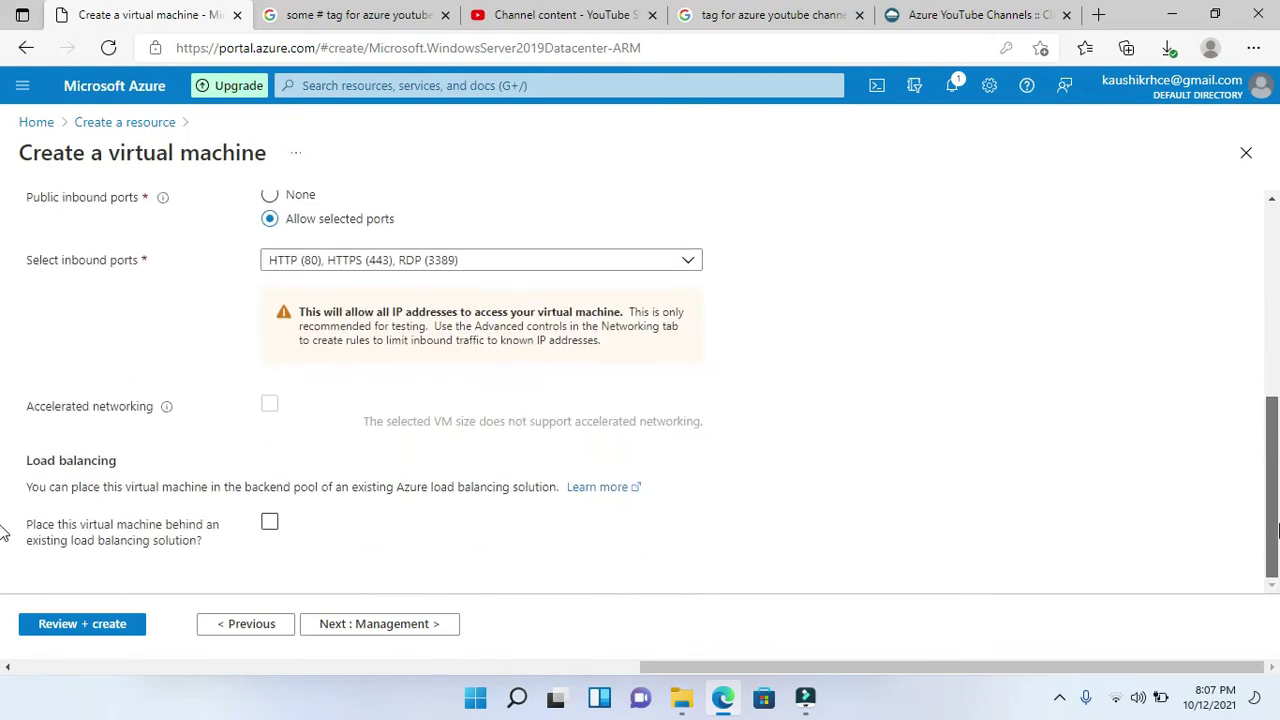
{"action": "left_click_drag", "start_coordinate": [1277, 443], "coordinate": [1277, 320]}
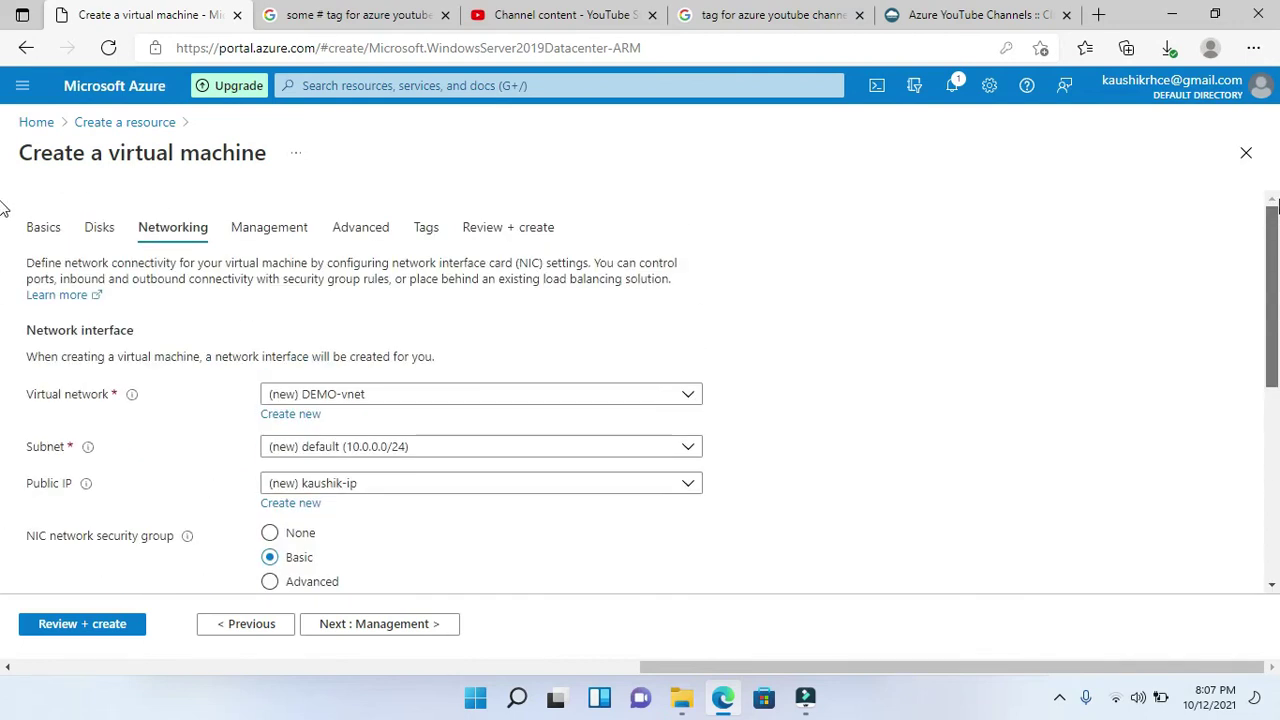
{"action": "left_click", "coordinate": [72, 626]}
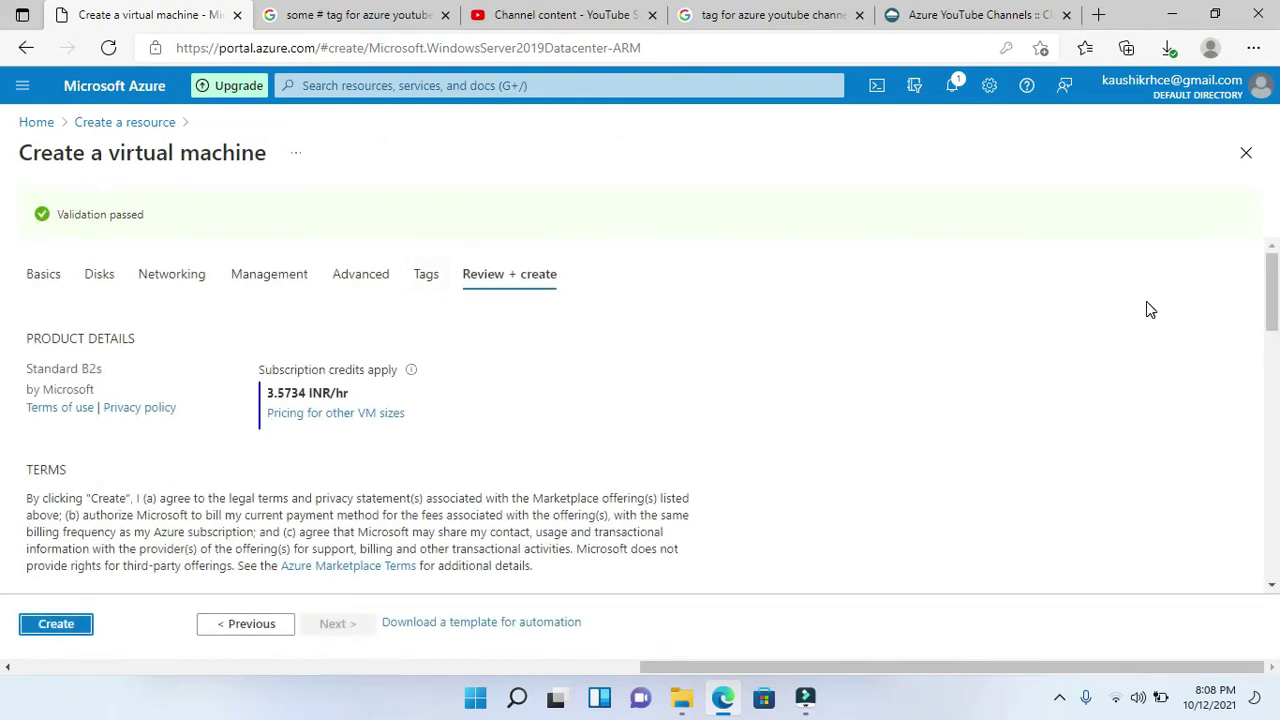
Check the rest of the review summary, start creating the virtual machine, and dismiss the deployment notification
{"action": "left_click_drag", "start_coordinate": [1276, 312], "coordinate": [1276, 557]}
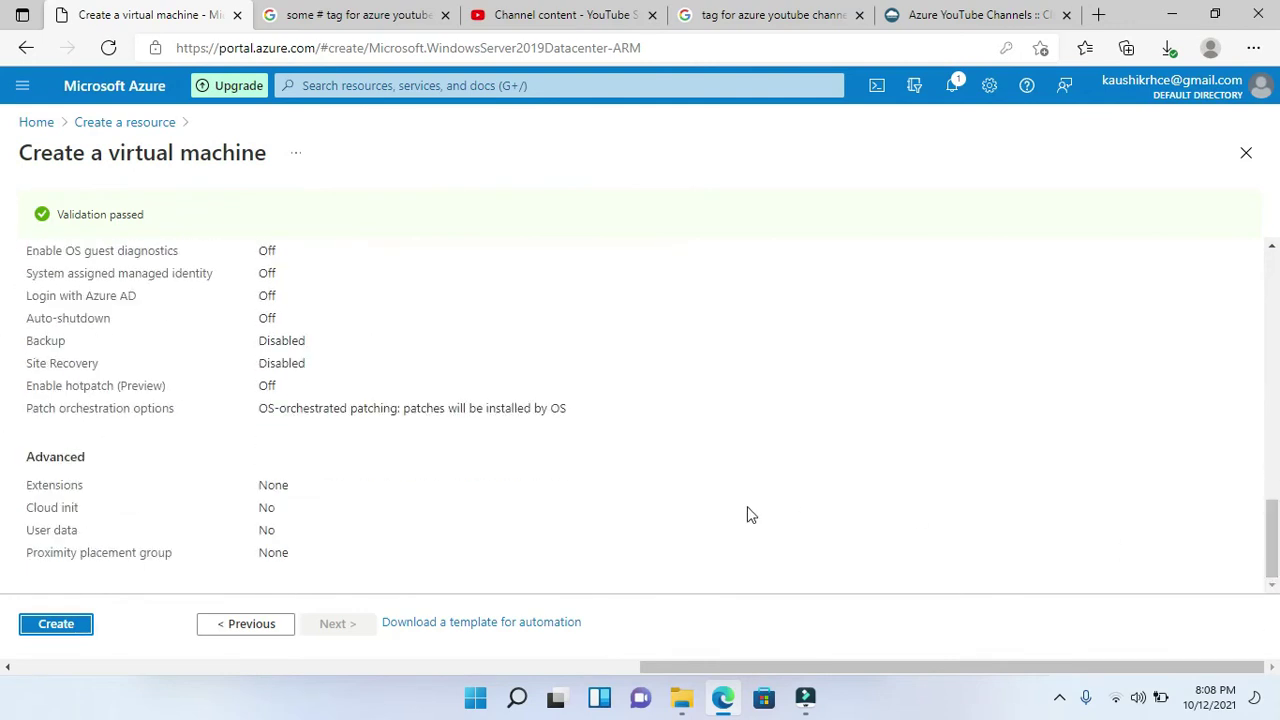
{"action": "left_click", "coordinate": [72, 630]}
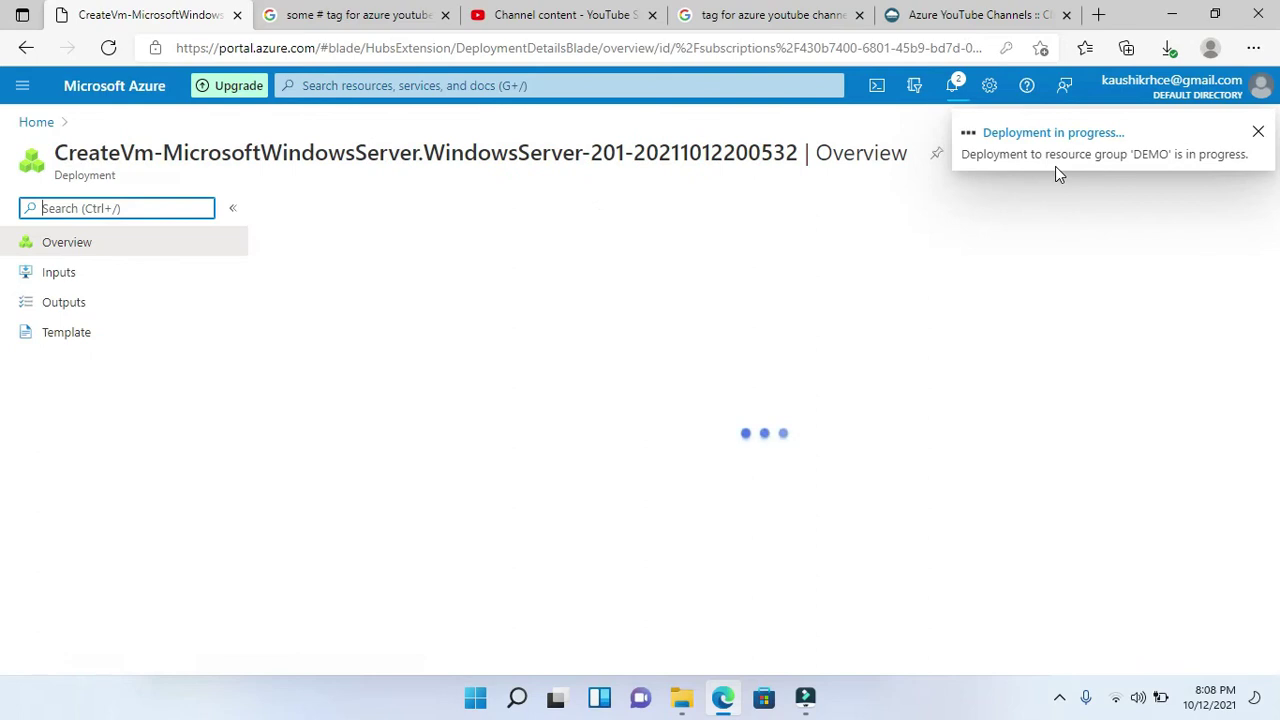
{"action": "left_click", "coordinate": [1258, 131]}
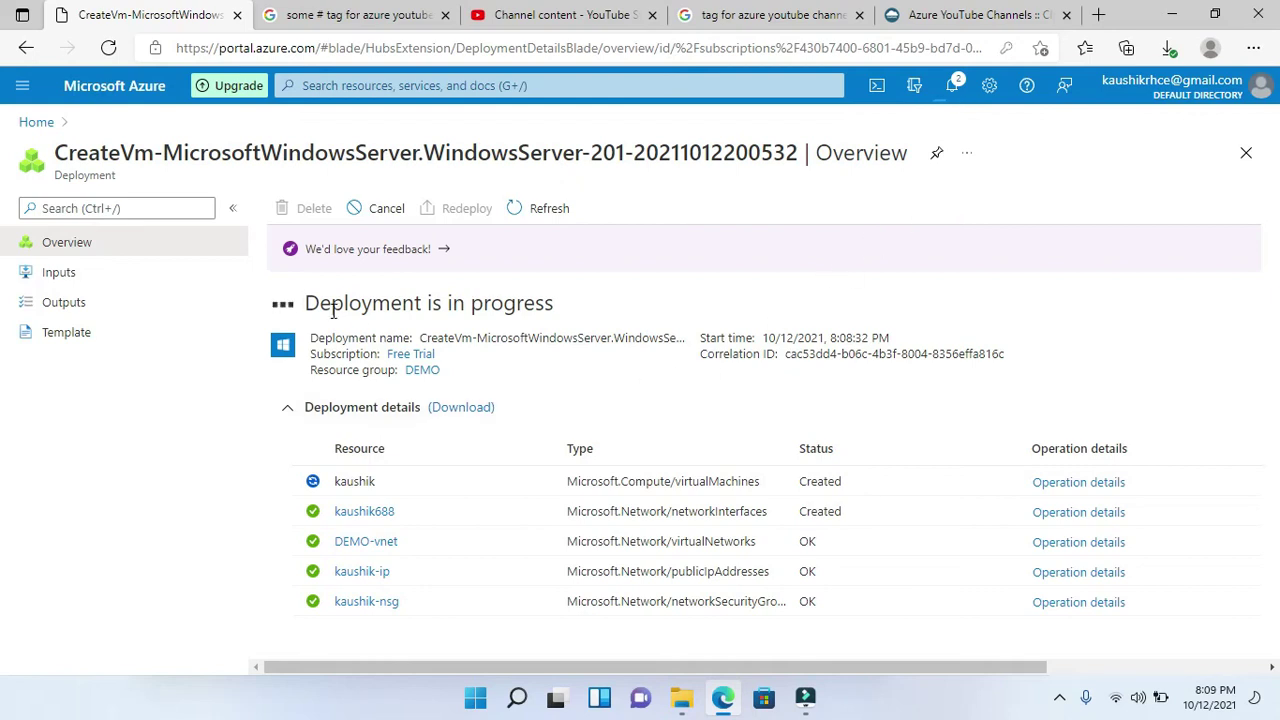
Monitor the virtual machine's deployment through the portal notifications and by refreshing its status until it finishes
{"action": "left_click", "coordinate": [958, 90]}
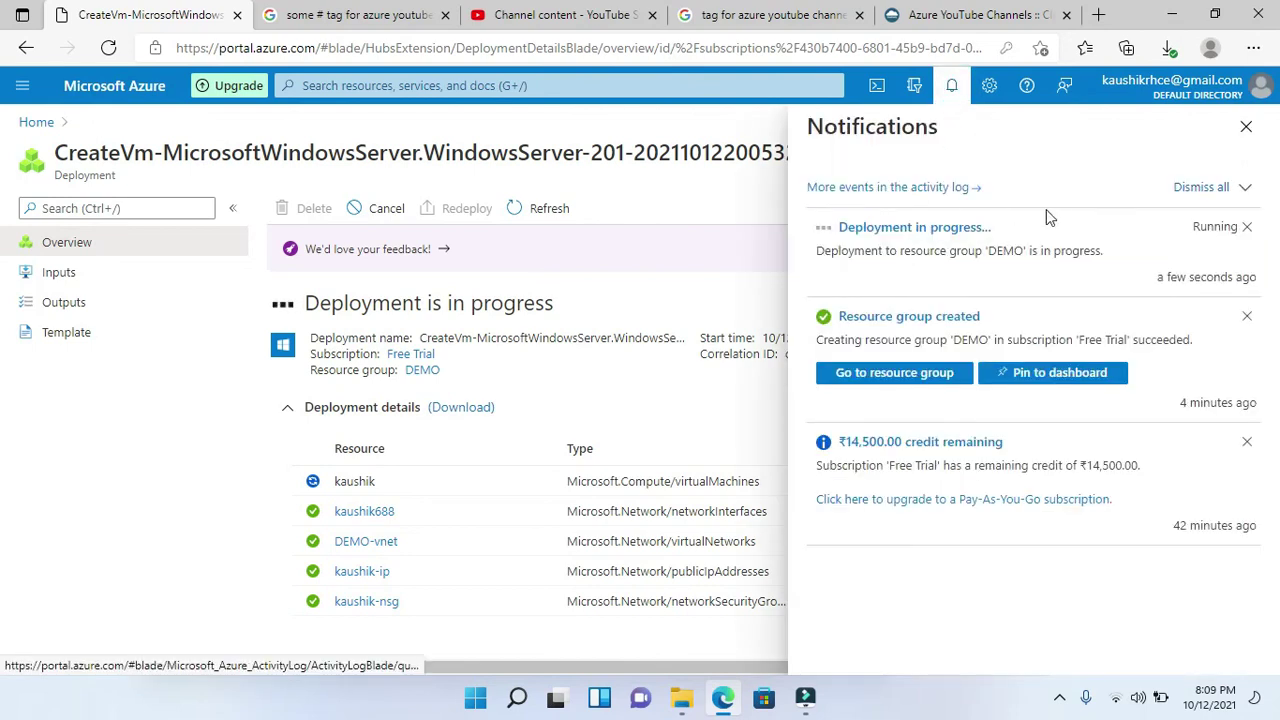
{"action": "left_click", "coordinate": [1246, 126]}
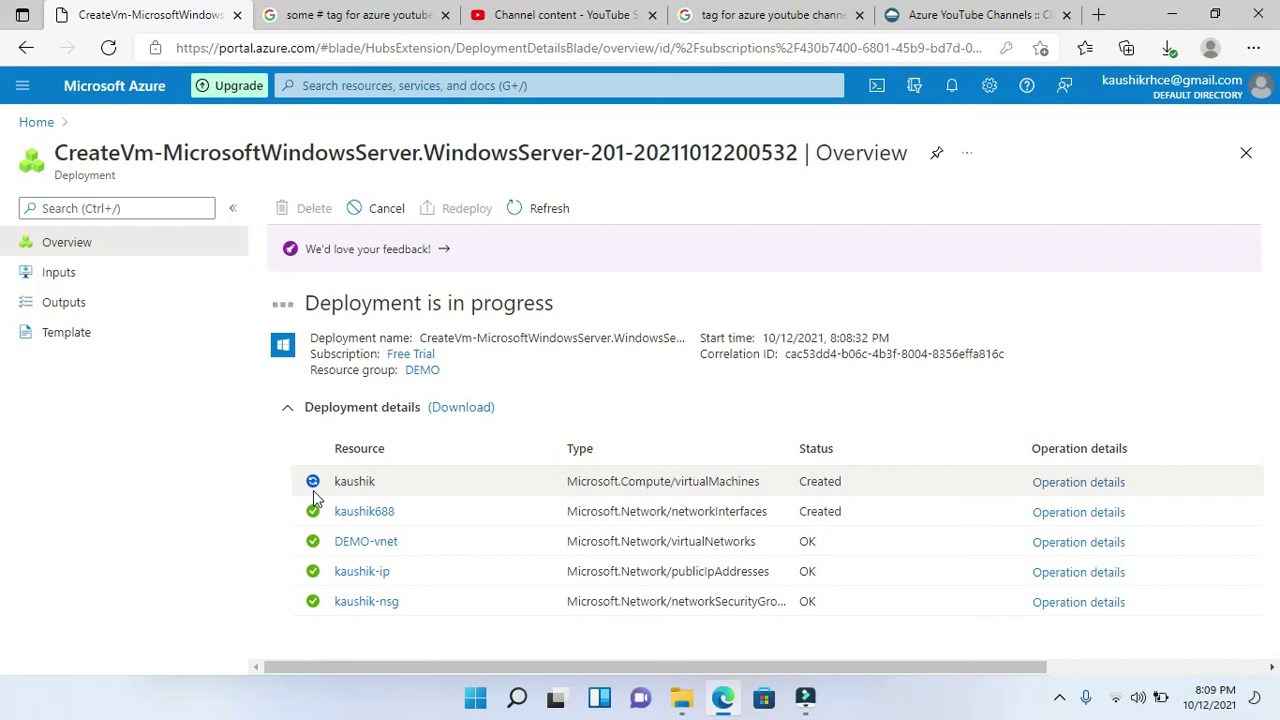
{"action": "left_click", "coordinate": [548, 210]}
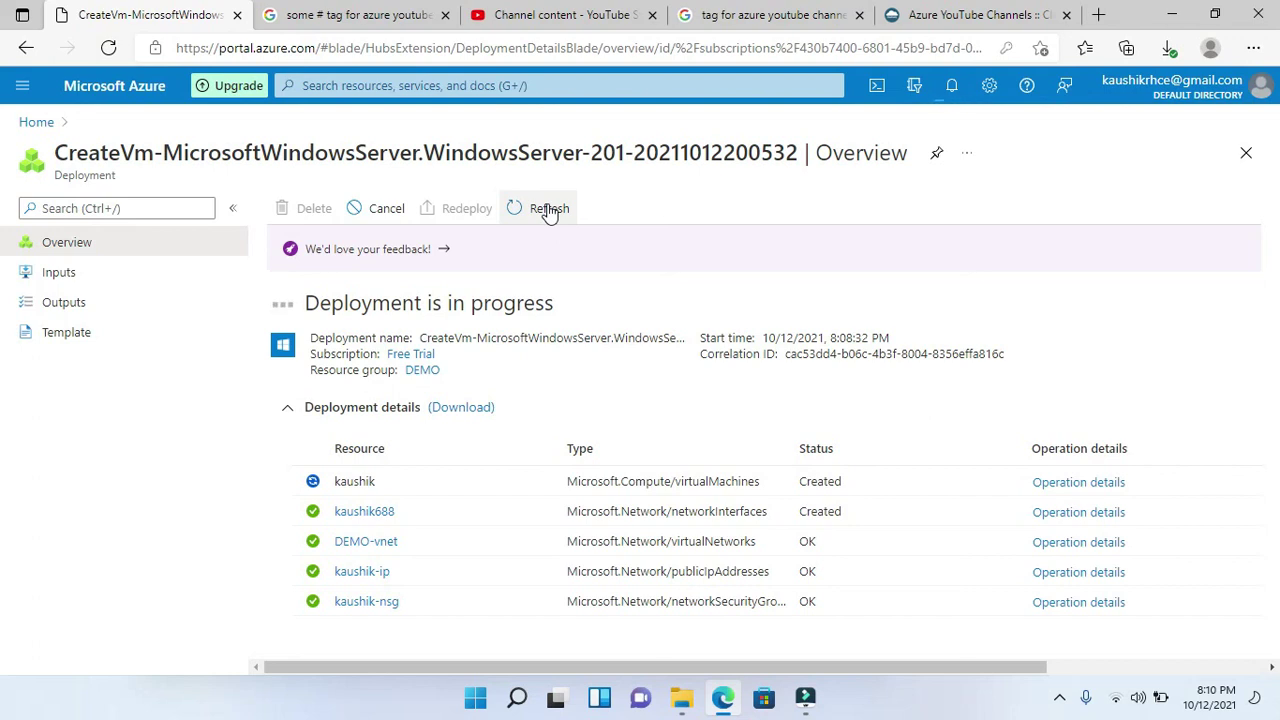
{"action": "left_click", "coordinate": [548, 208]}
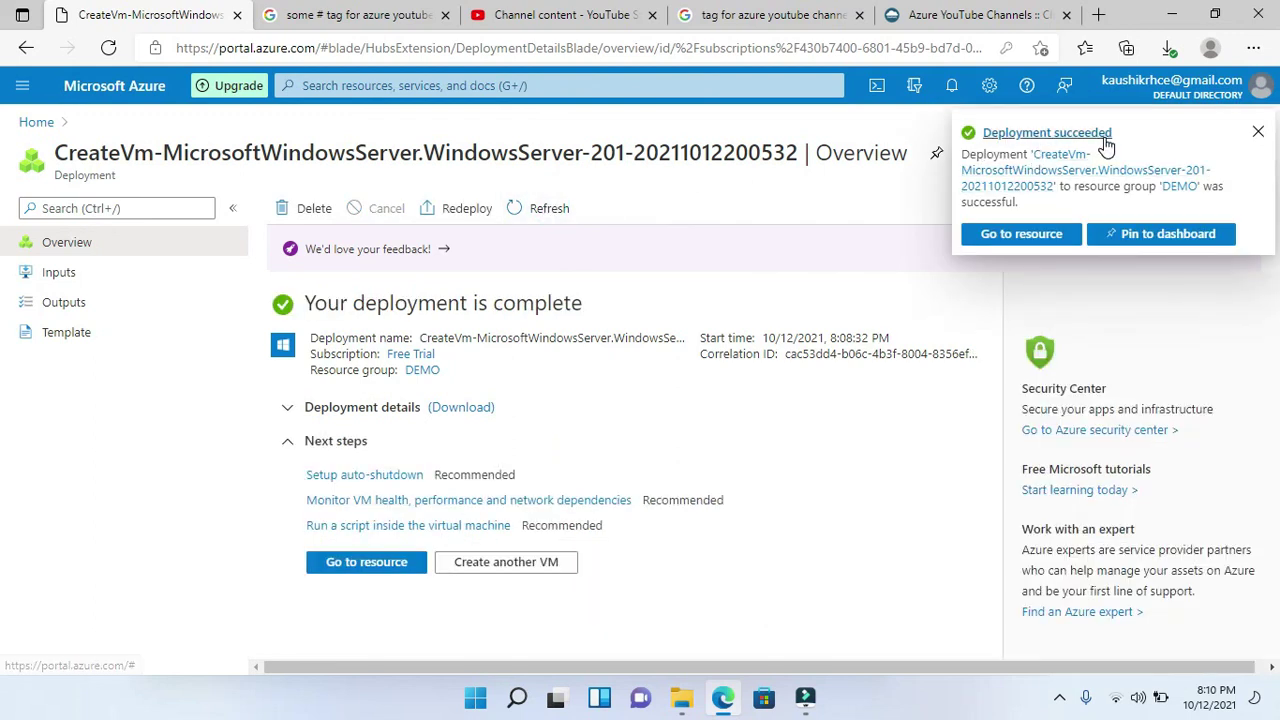
{"action": "left_click", "coordinate": [1257, 132]}
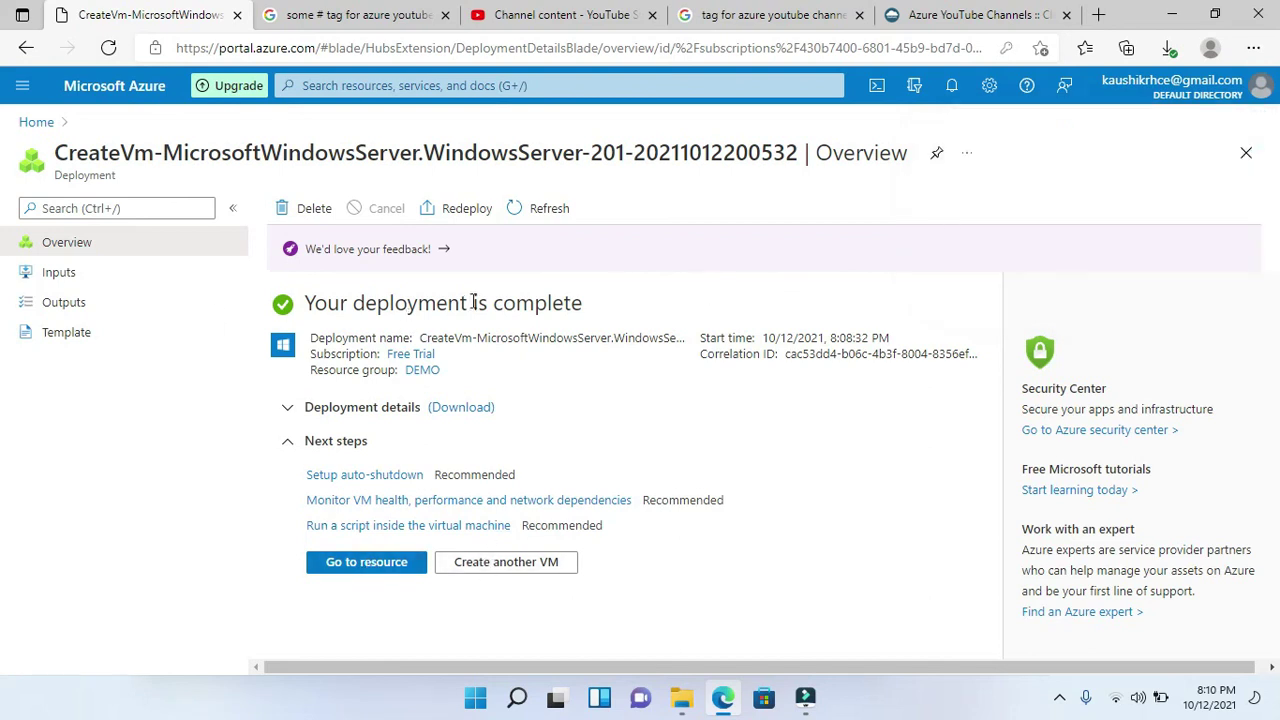
Open the newly deployed virtual machine's overview and look through its essentials, networking, size and disk properties
{"action": "left_click", "coordinate": [344, 569]}
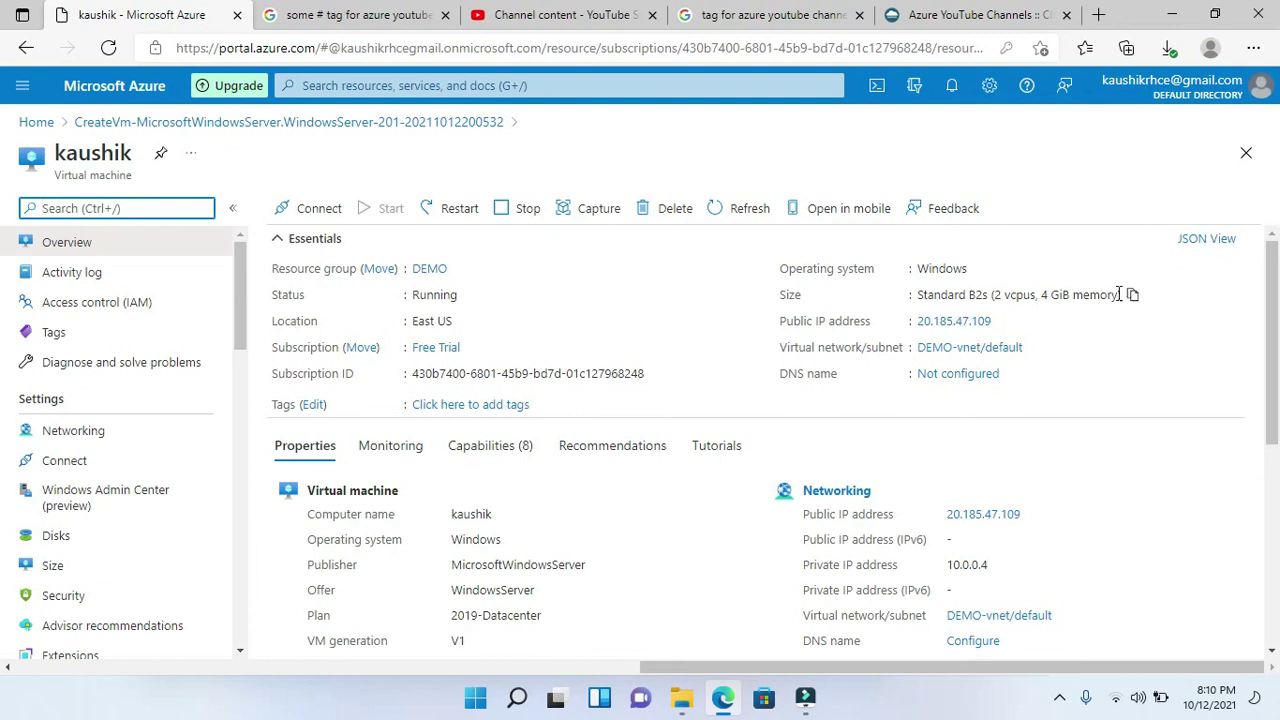
{"action": "left_click_drag", "start_coordinate": [1274, 300], "coordinate": [1277, 225]}
{"action": "left_click_drag", "start_coordinate": [1277, 352], "coordinate": [1276, 508]}
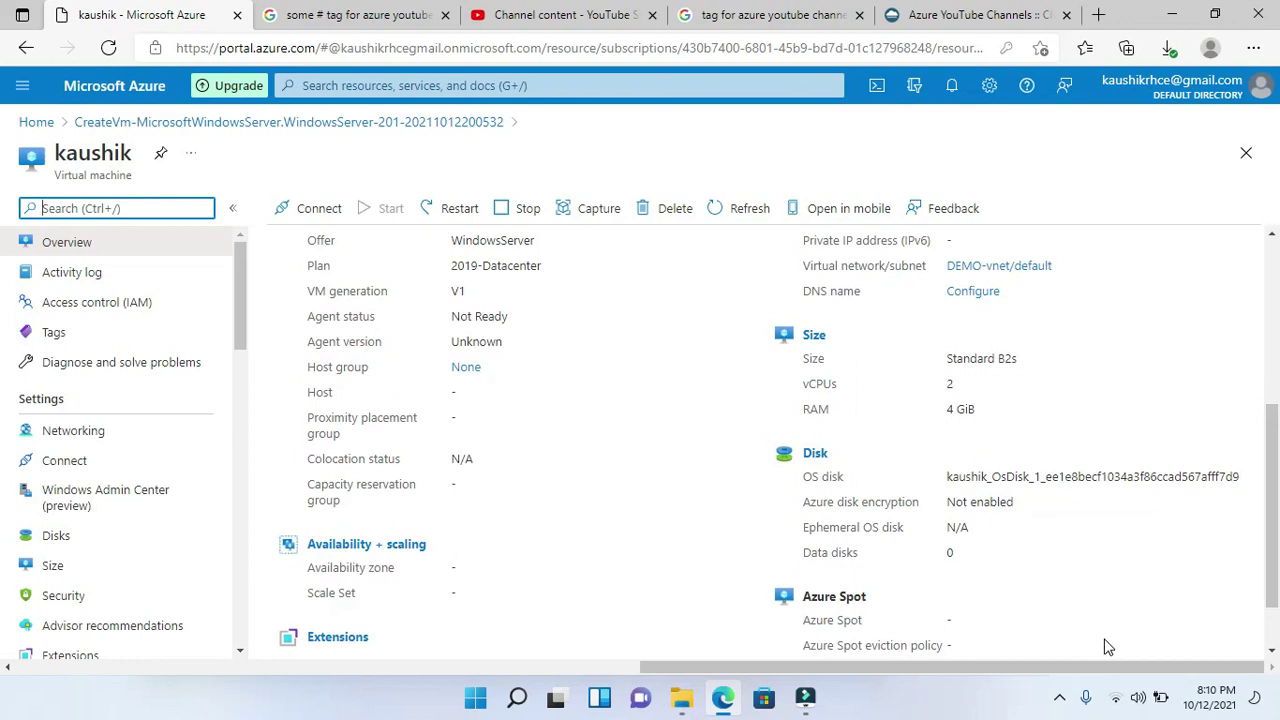
{"action": "left_click", "coordinate": [1059, 698]}
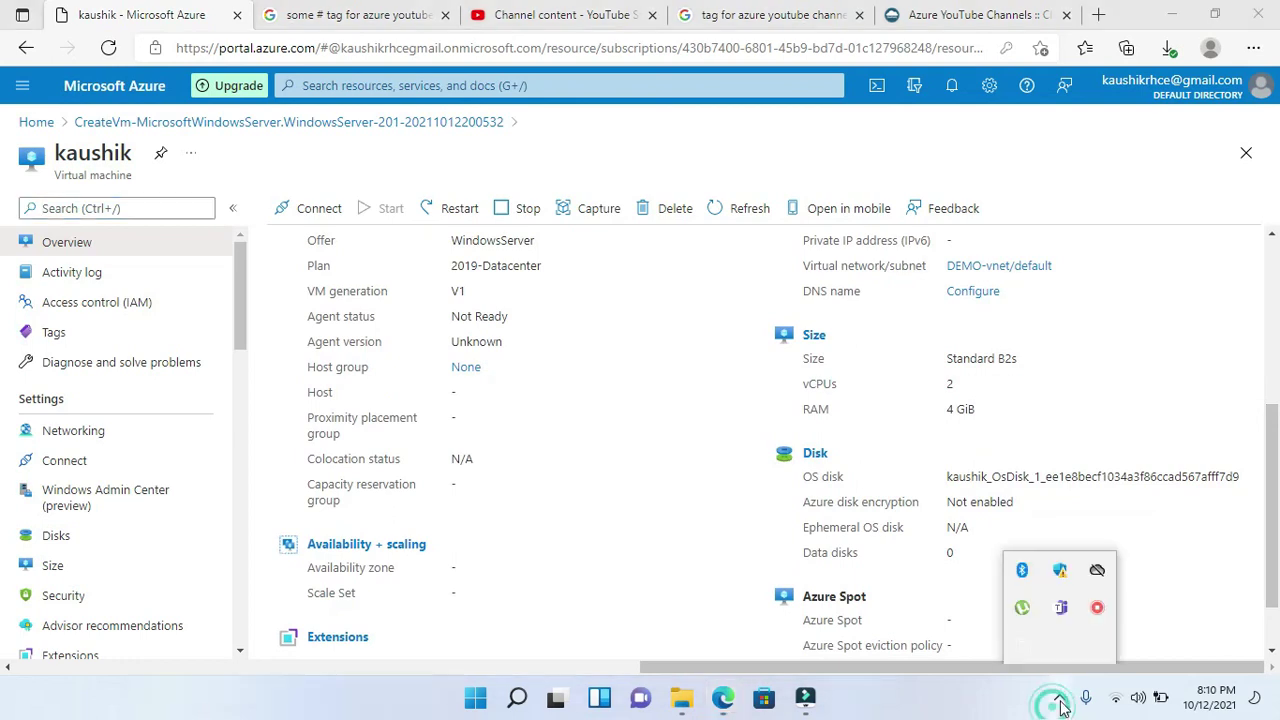
{"action": "right_click", "coordinate": [1093, 625]}
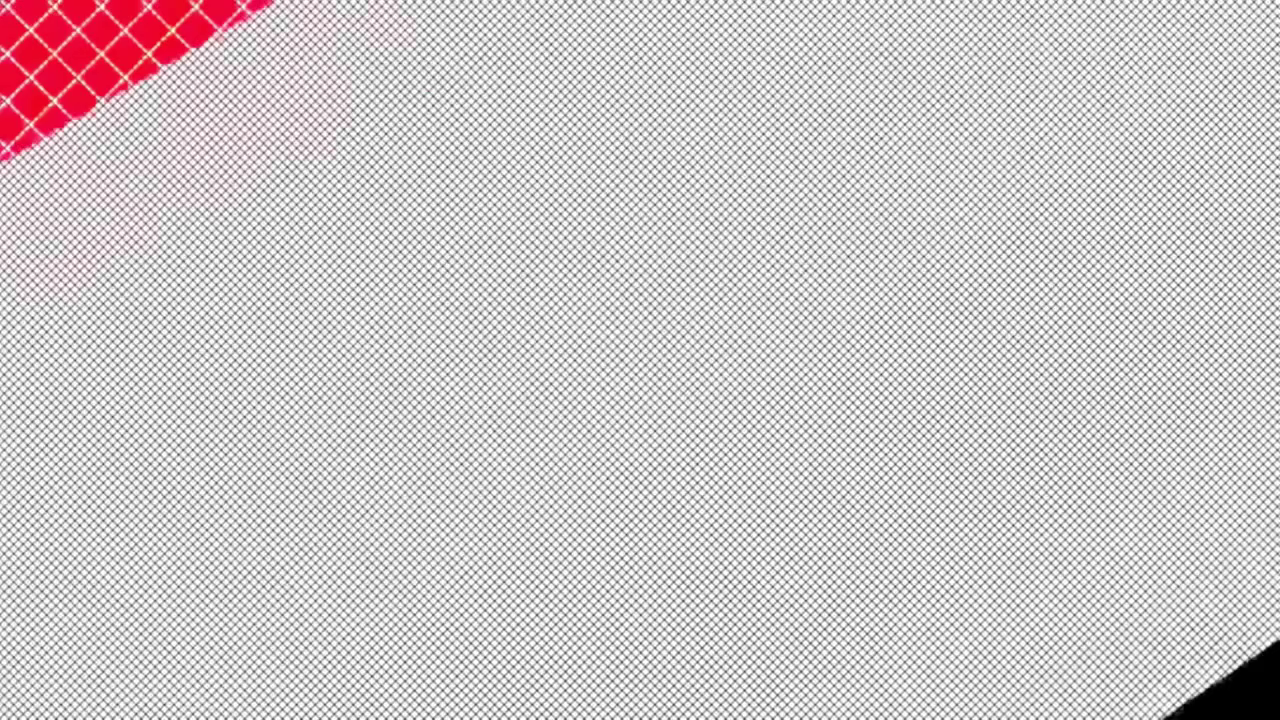